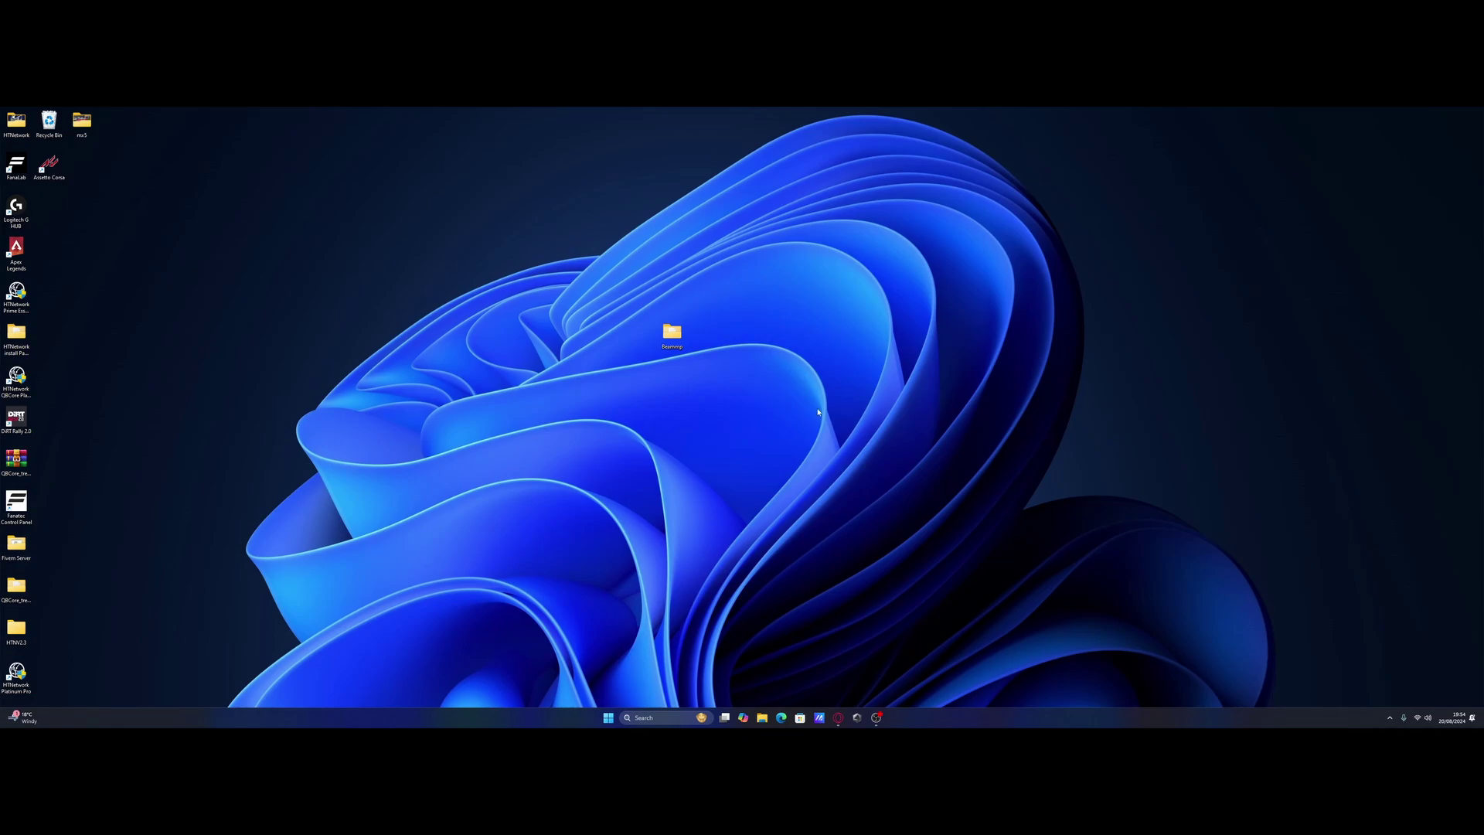
# - Restore the browser on HTNetwork's Server Hosting page listing the QuickStart and GameFlex VPS plans
pyautogui.click(841, 717)
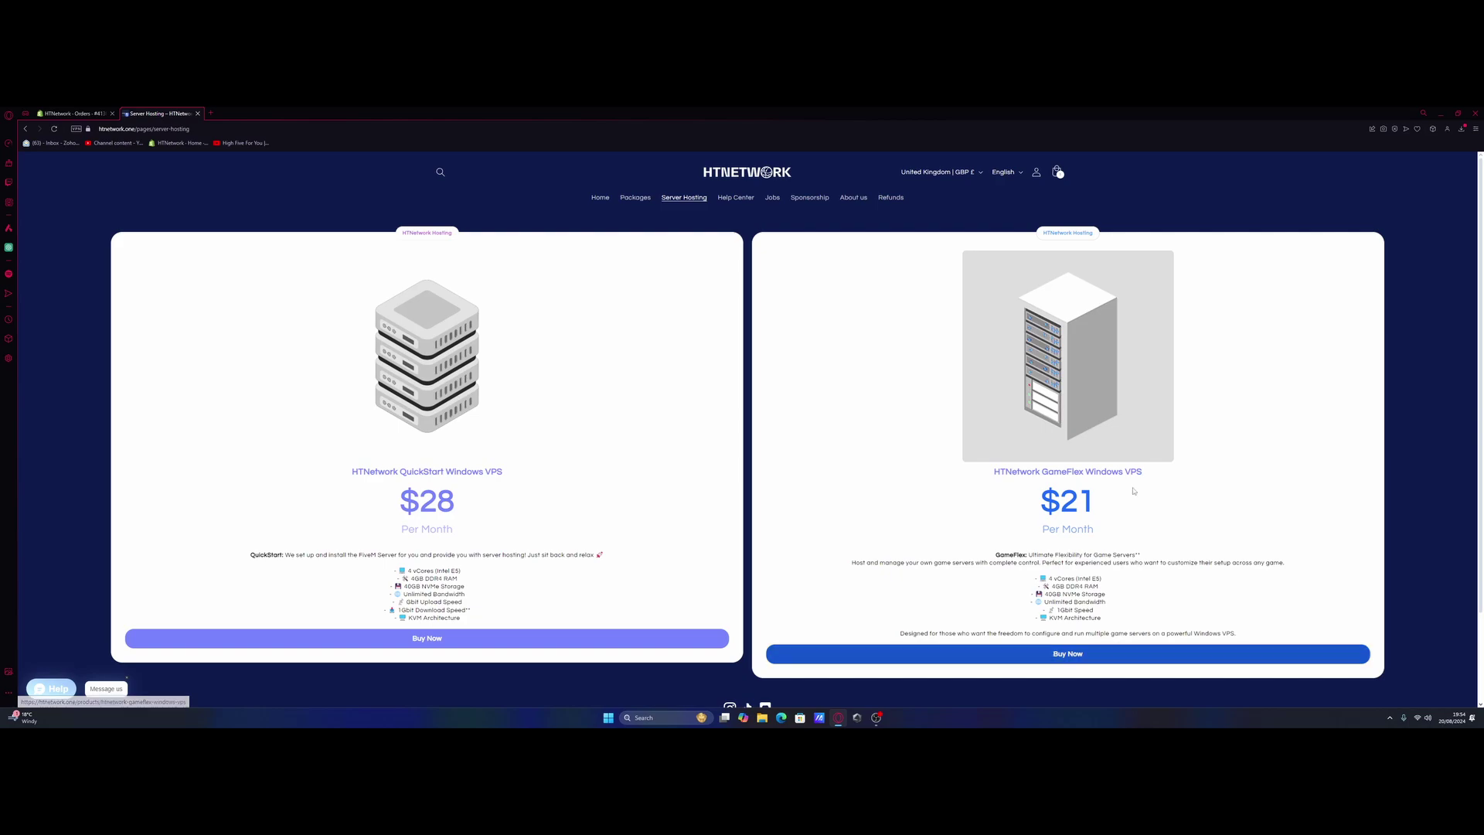
# - Minimize the browser and launch Windows Defender Firewall with Advanced Security from Windows Search
pyautogui.click(1441, 112)
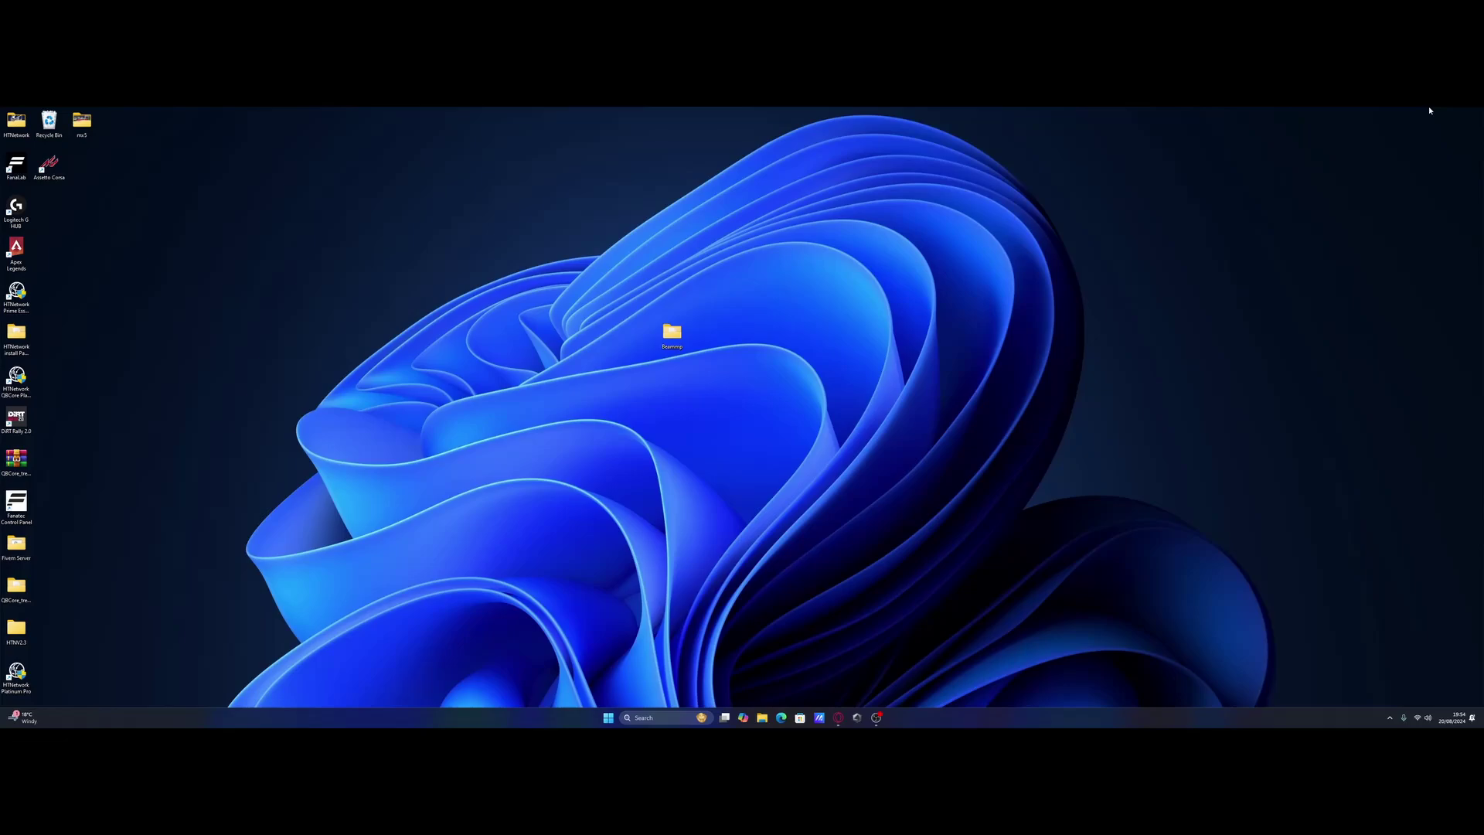
pyautogui.click(665, 717)
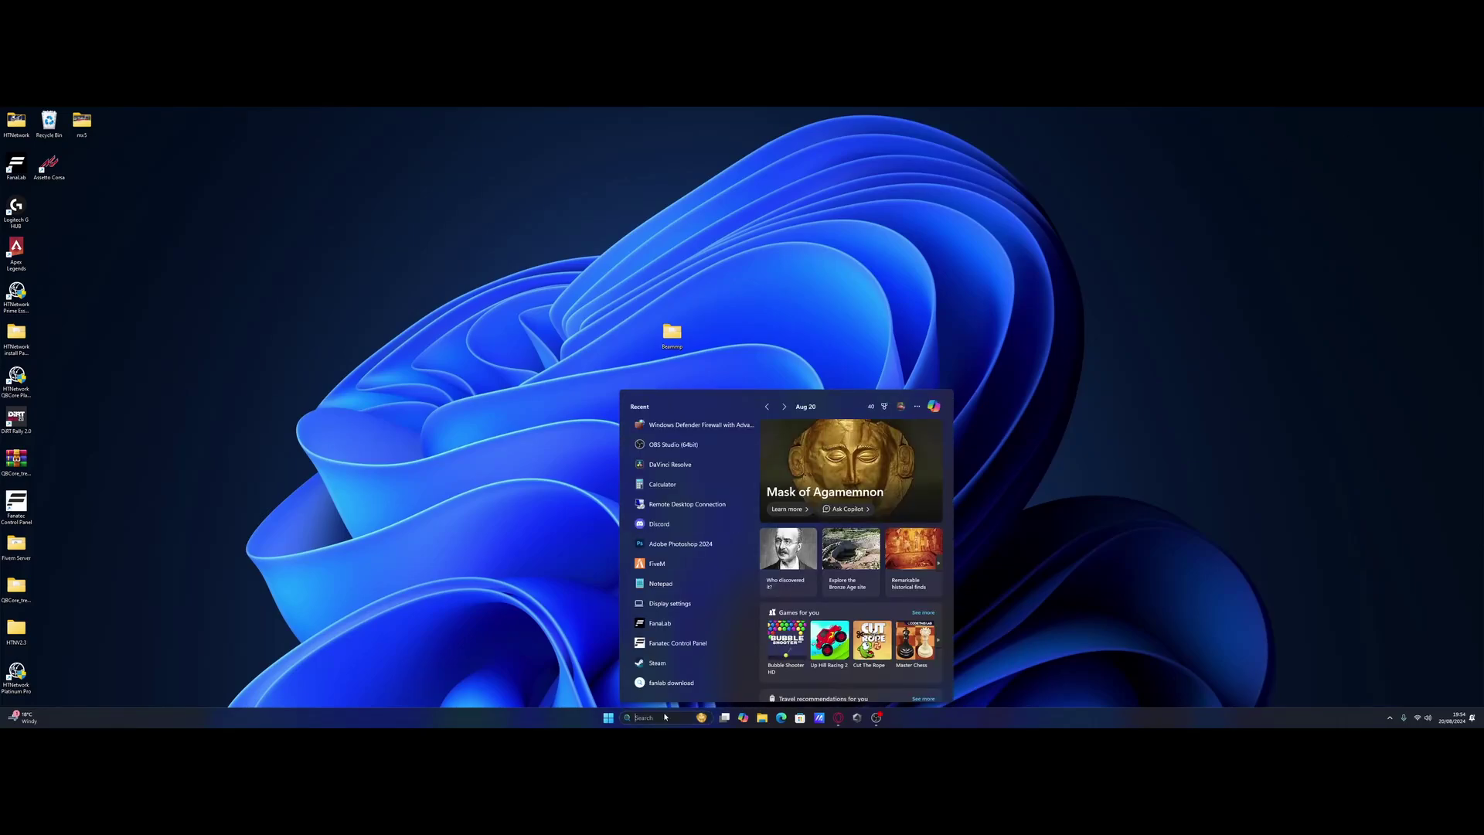
pyautogui.write('fiveM')
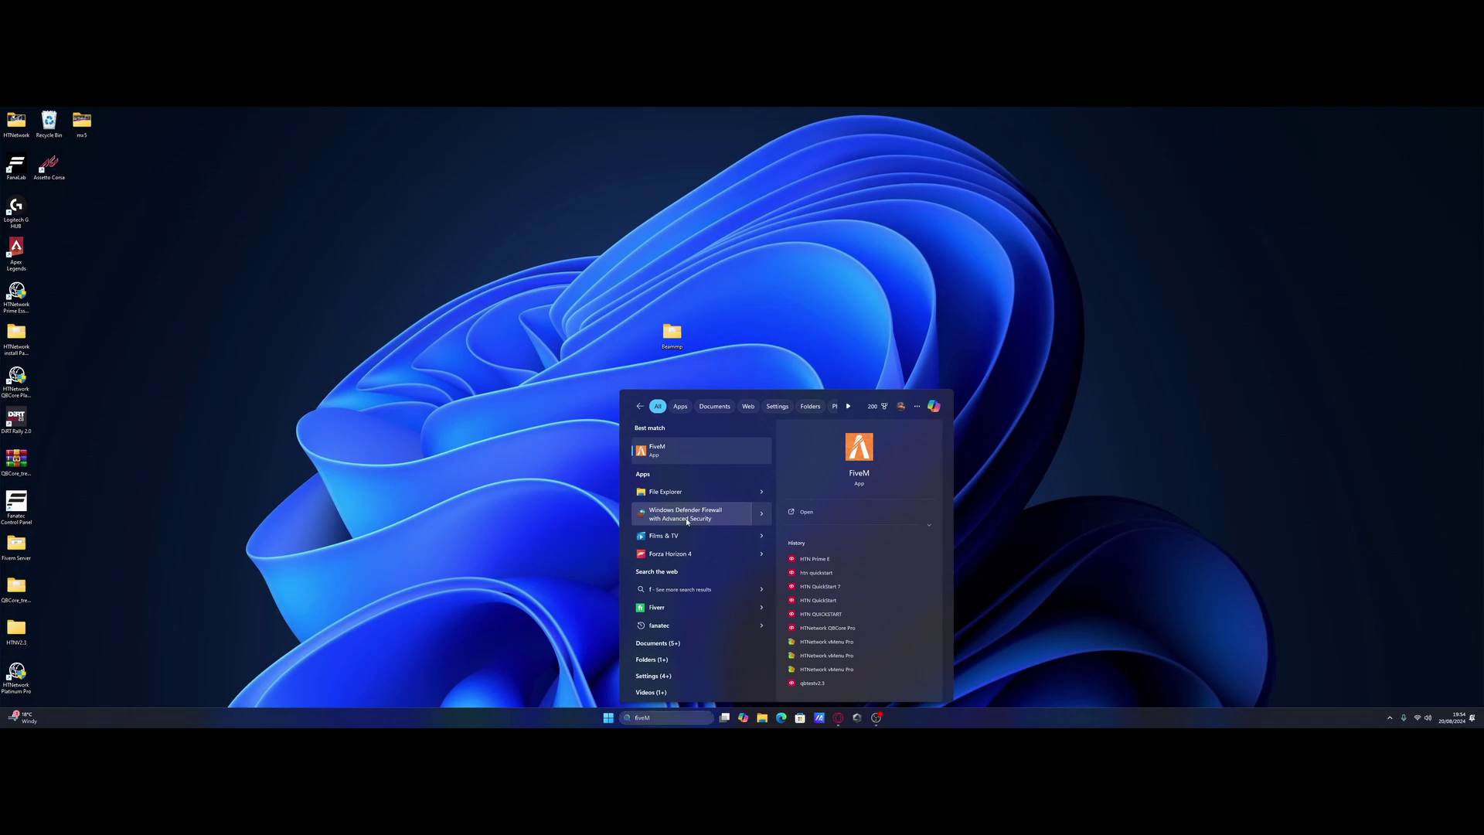
pyautogui.click(687, 515)
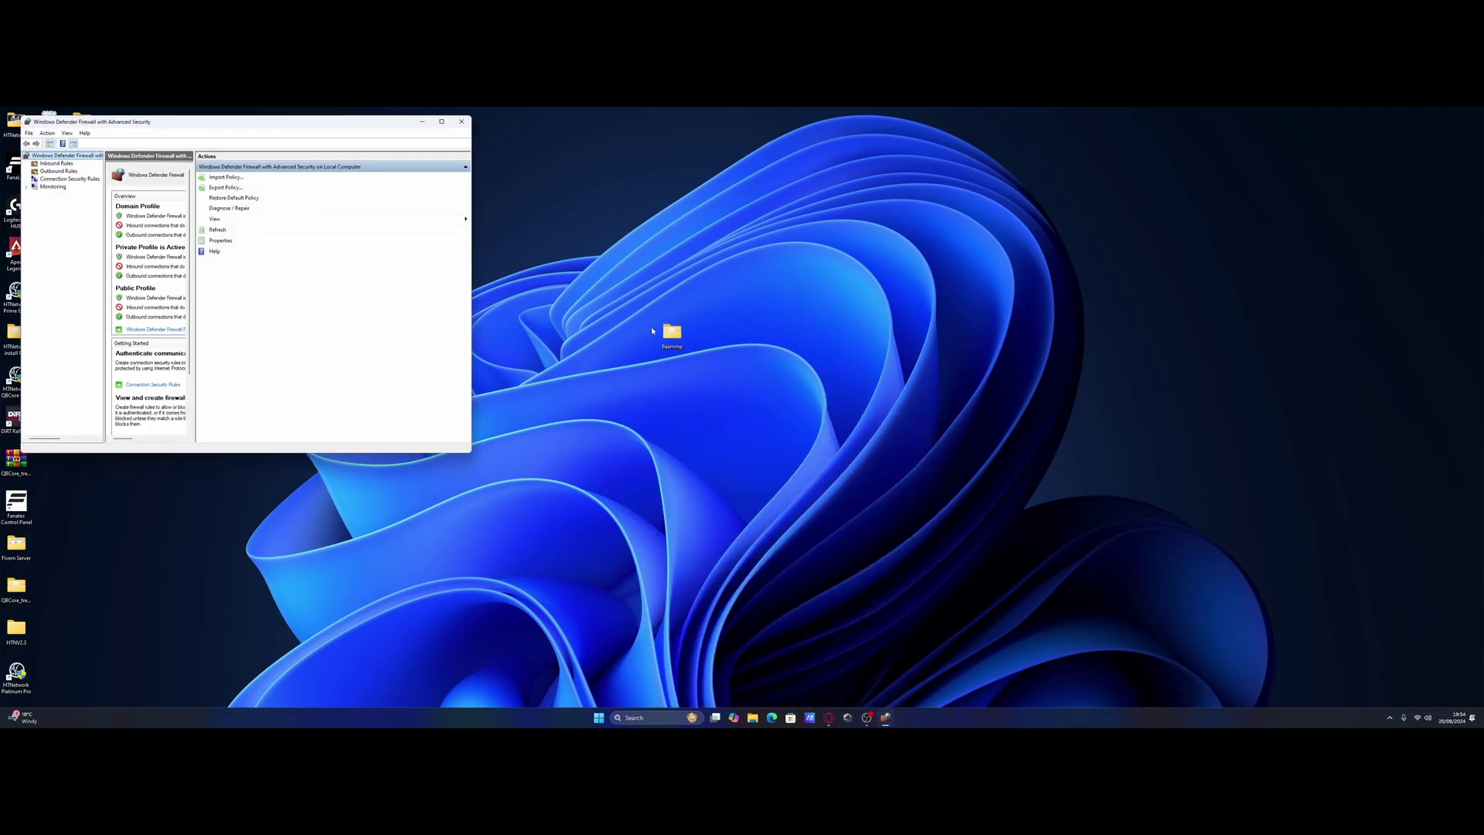
# - Open the Beammp folder's ServerConfig.toml in Notepad, note Port 30814, and close Notepad
pyautogui.moveTo(669, 331); pyautogui.dragTo(865, 304)
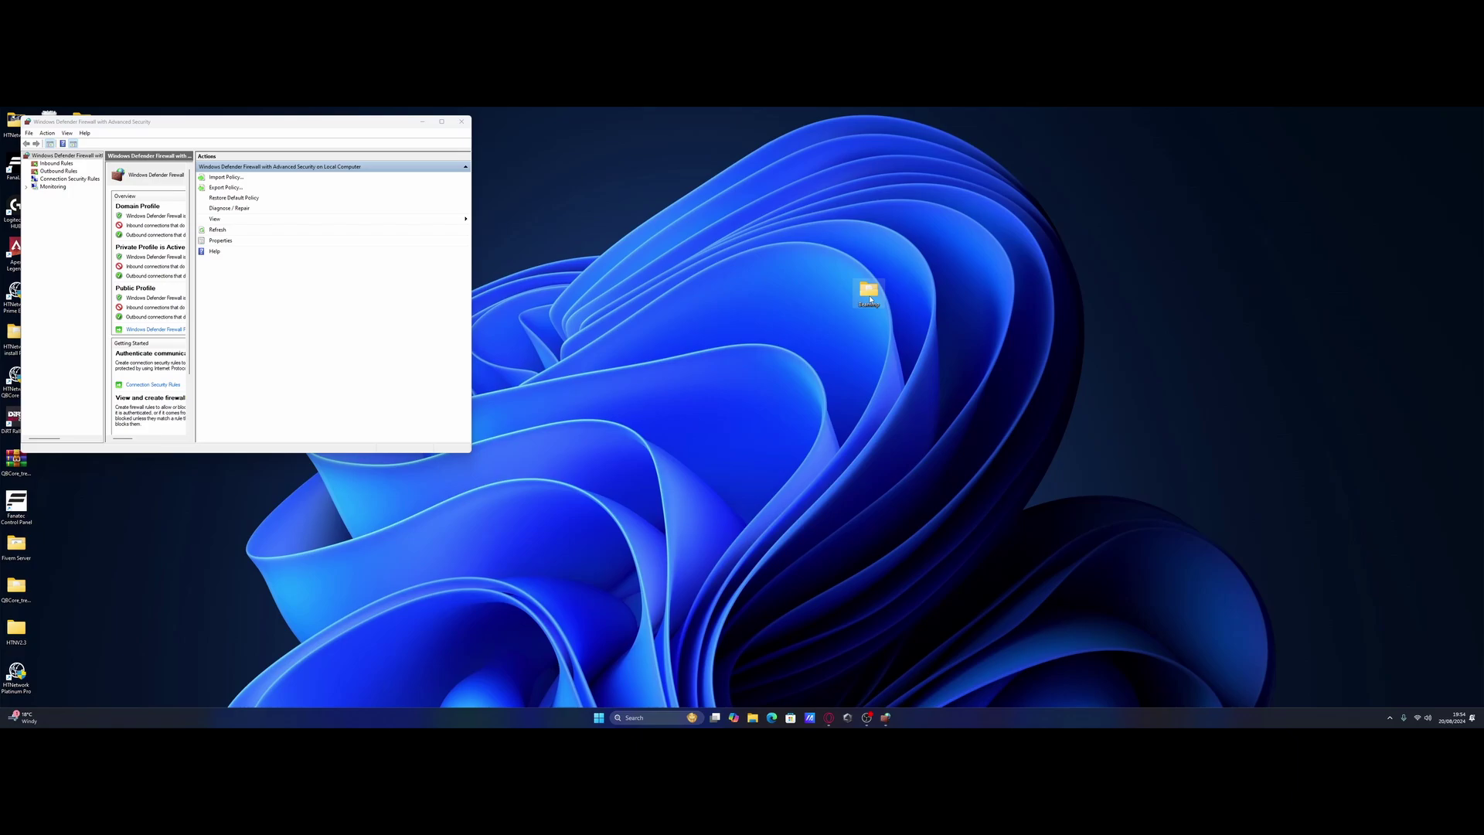
pyautogui.doubleClick(870, 295)
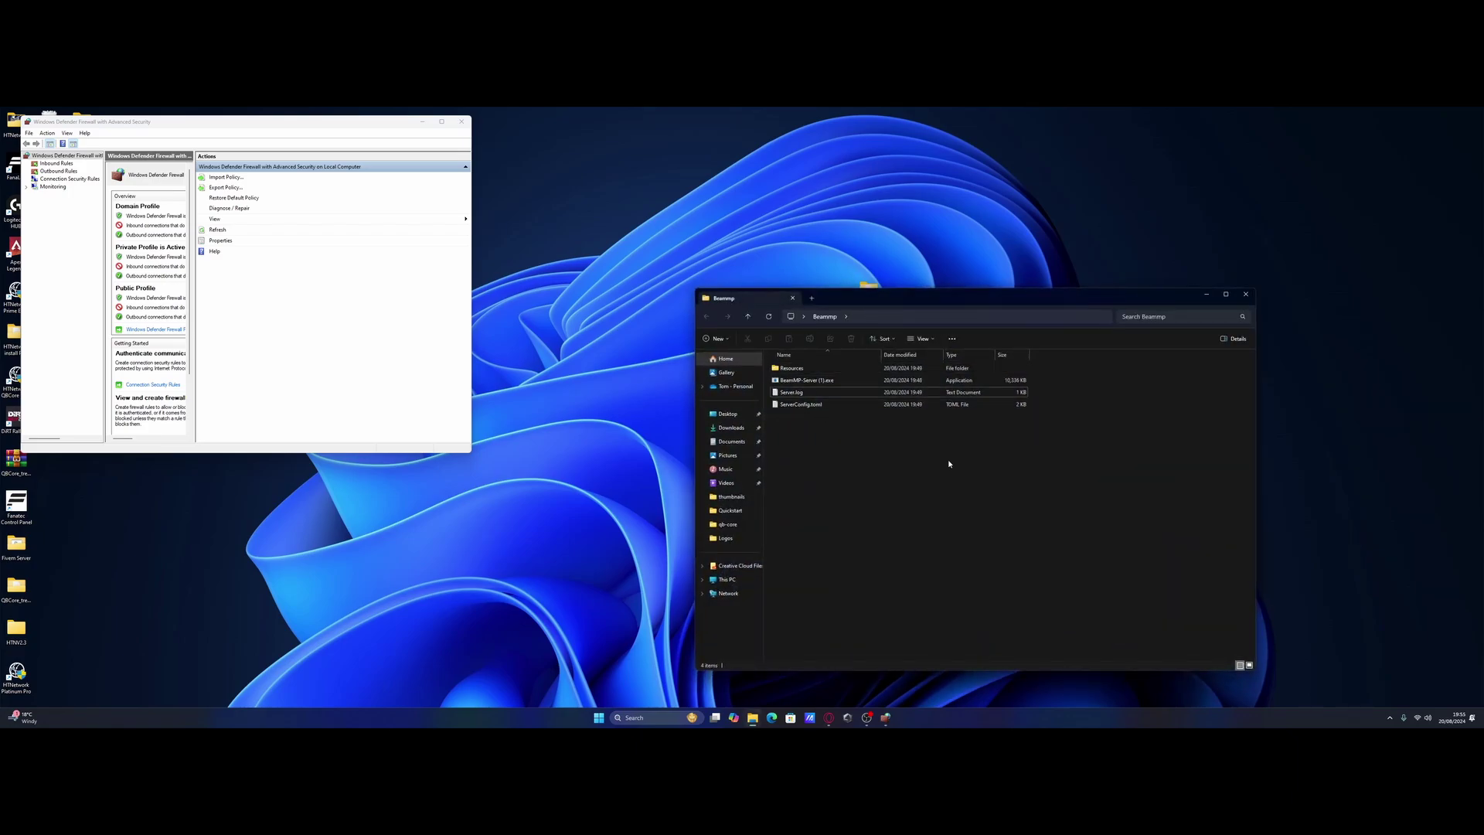
pyautogui.click(814, 405)
pyautogui.doubleClick(814, 405)
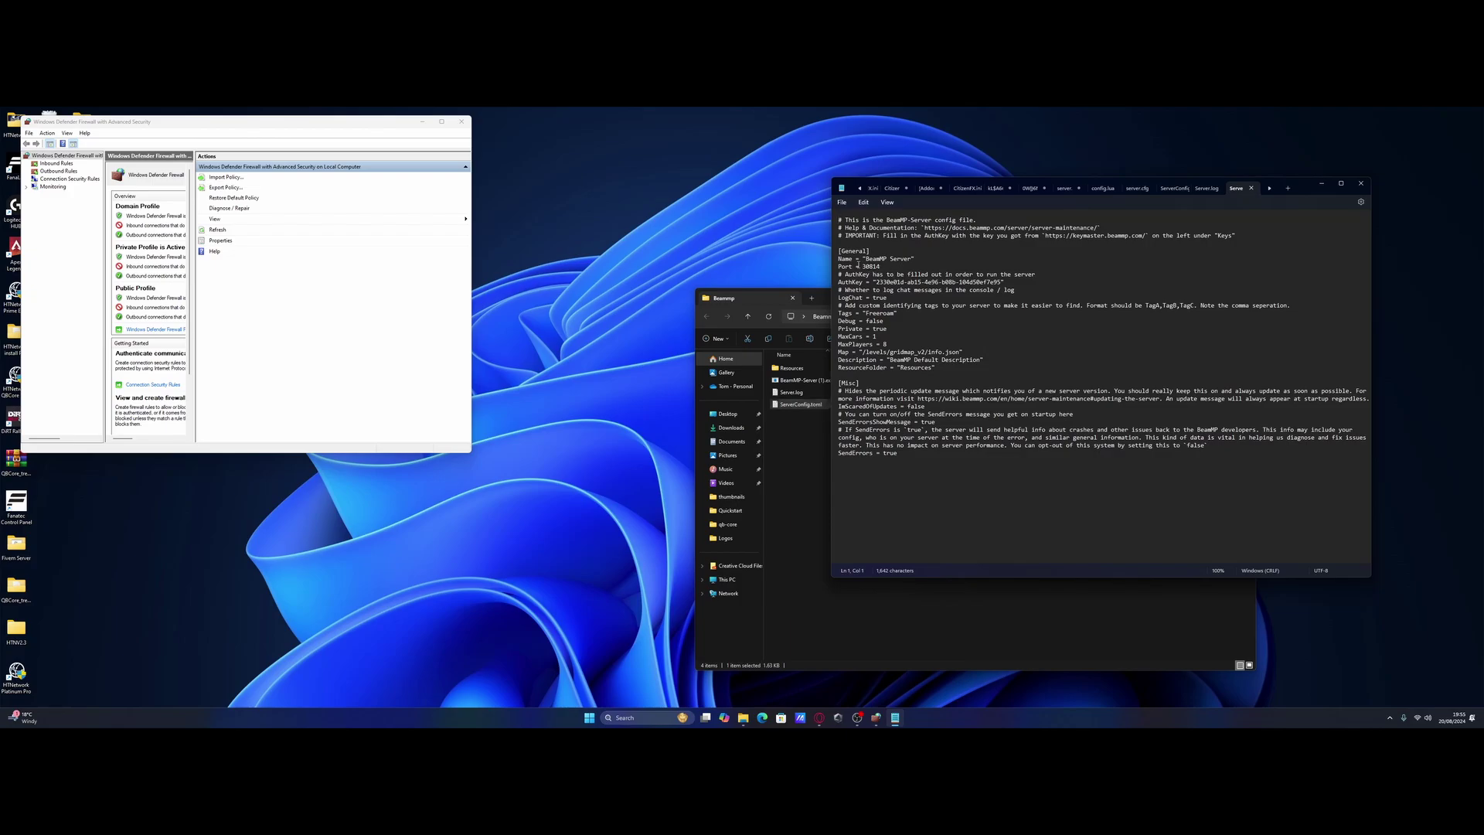
pyautogui.moveTo(863, 267); pyautogui.dragTo(883, 268)
pyautogui.click(1359, 187)
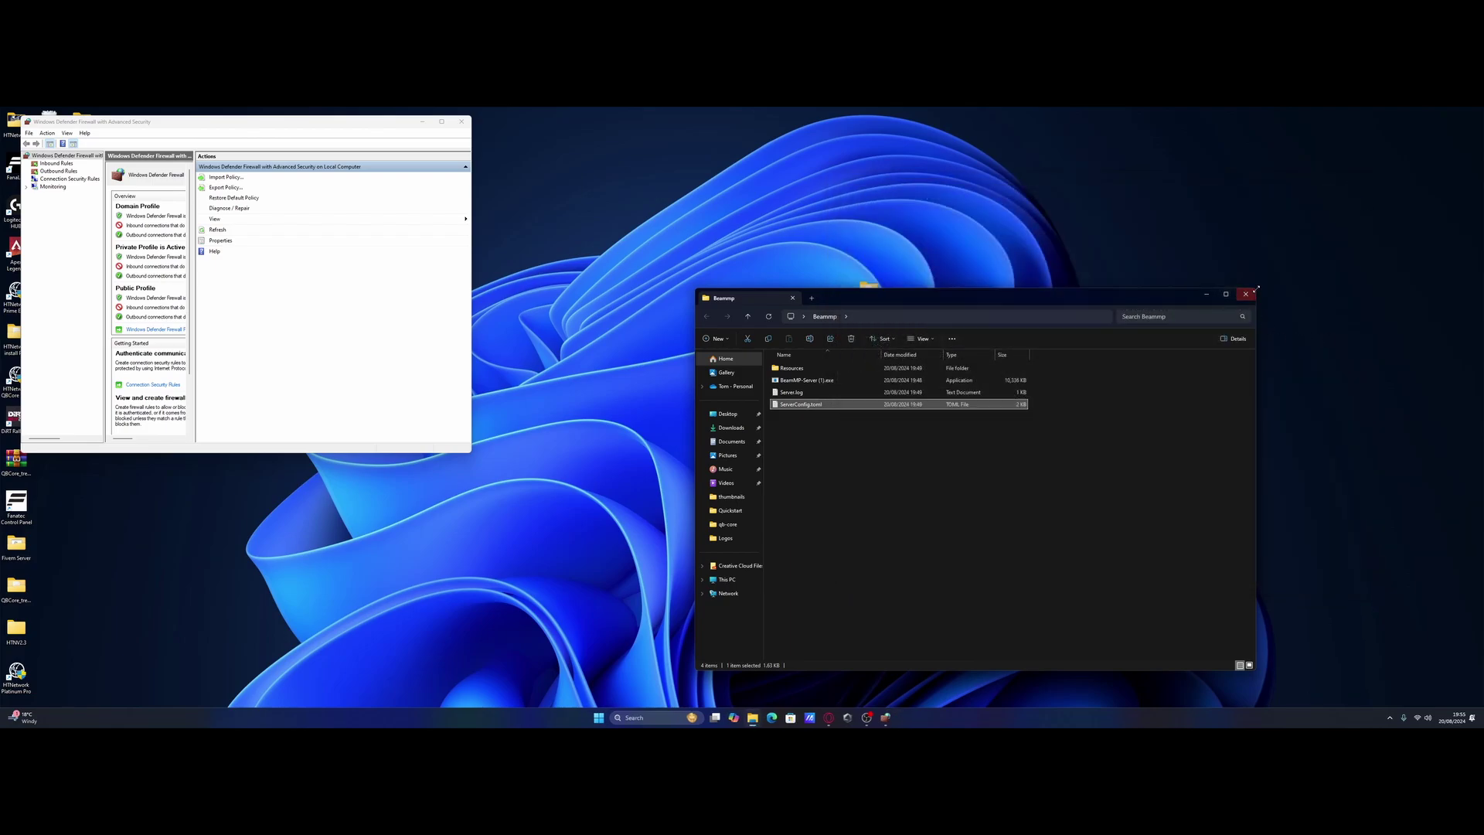
# - Close the Beammp folder and create inbound port rule 'Beamp' allowing TCP 30814
pyautogui.click(1245, 293)
pyautogui.moveTo(168, 122); pyautogui.dragTo(723, 236)
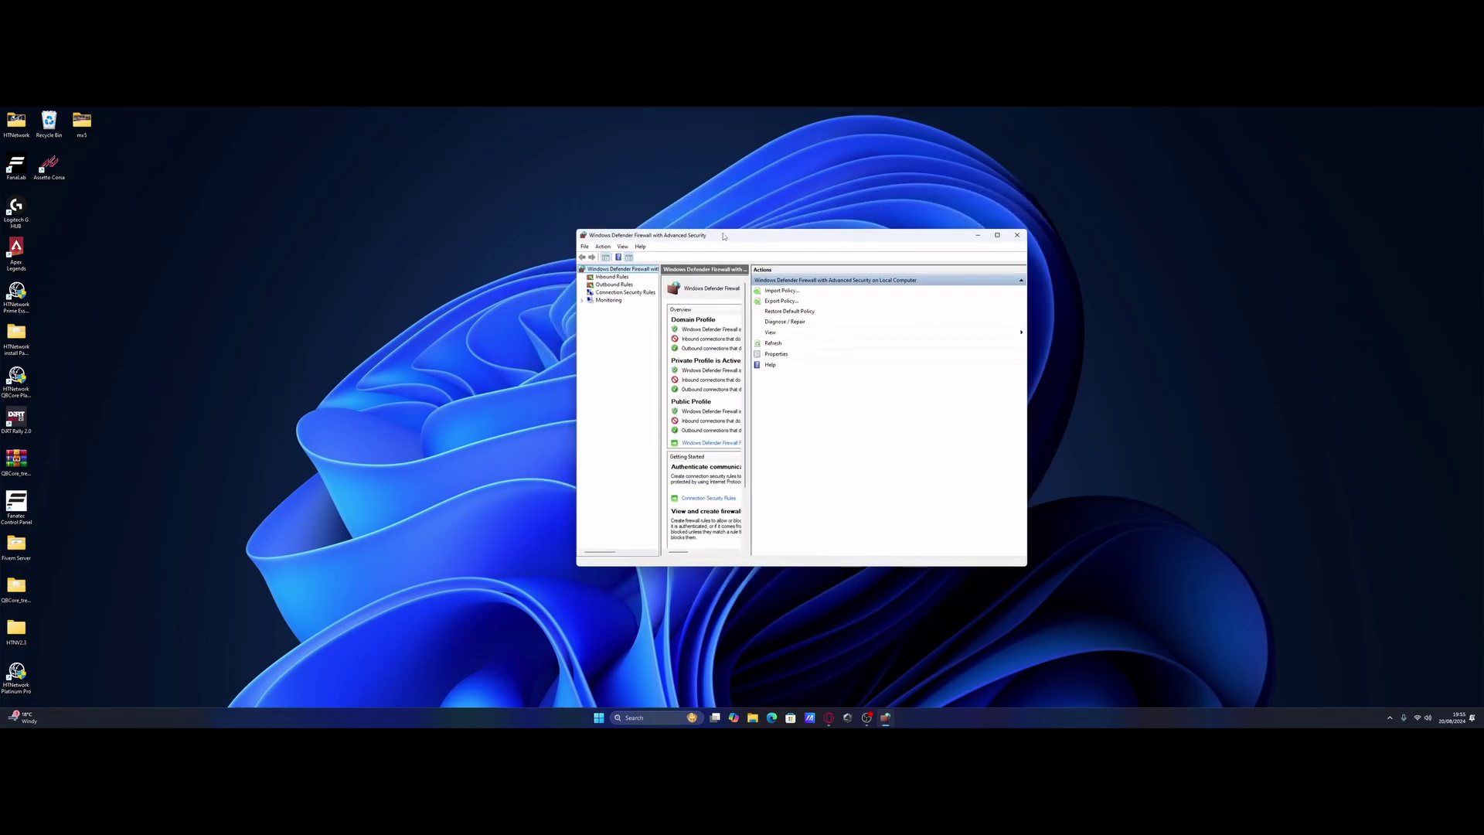
pyautogui.click(614, 276)
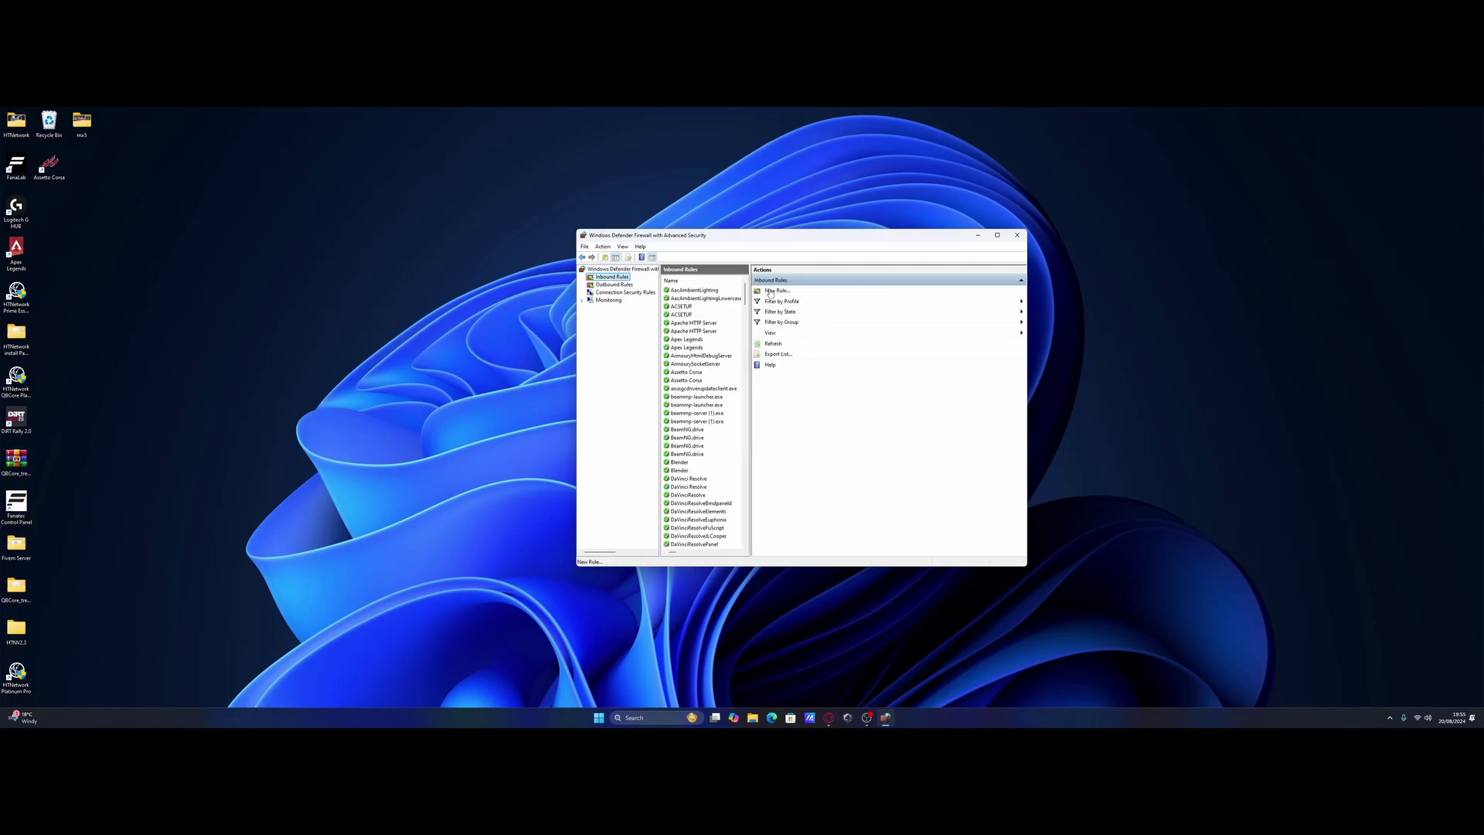
pyautogui.click(771, 291)
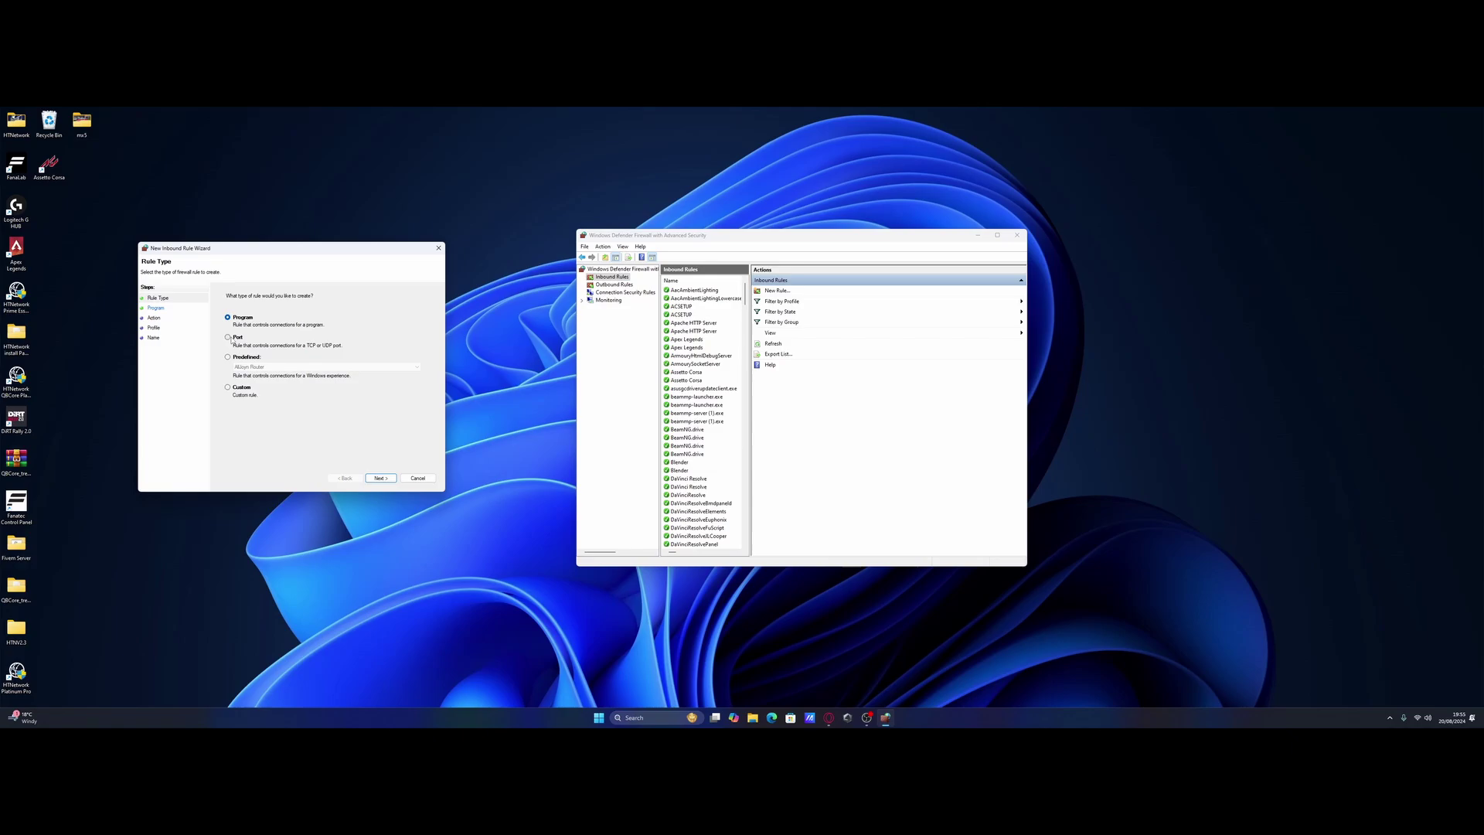
pyautogui.click(229, 338)
pyautogui.click(383, 478)
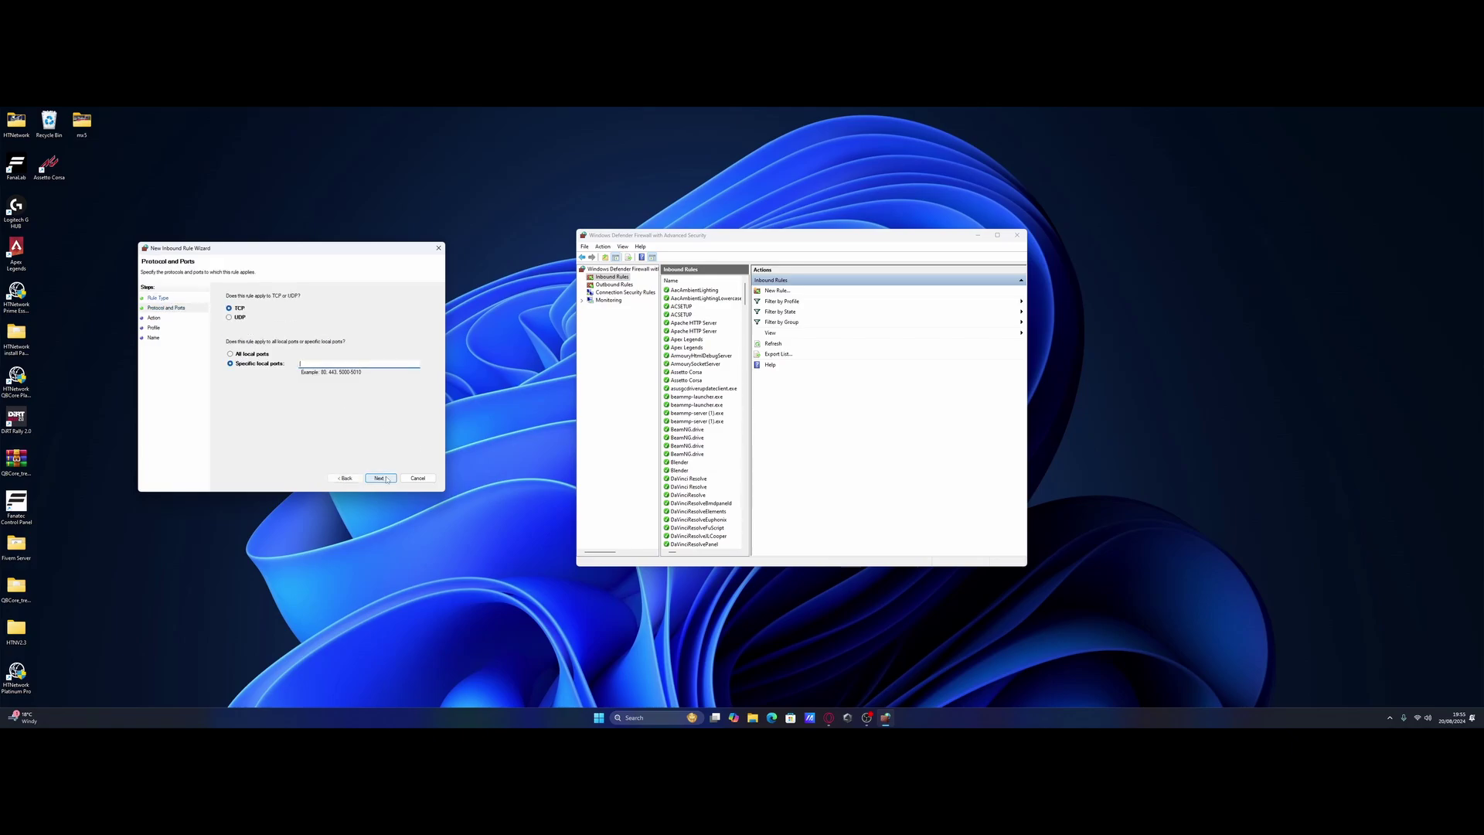
pyautogui.write('30814')
pyautogui.click(380, 478)
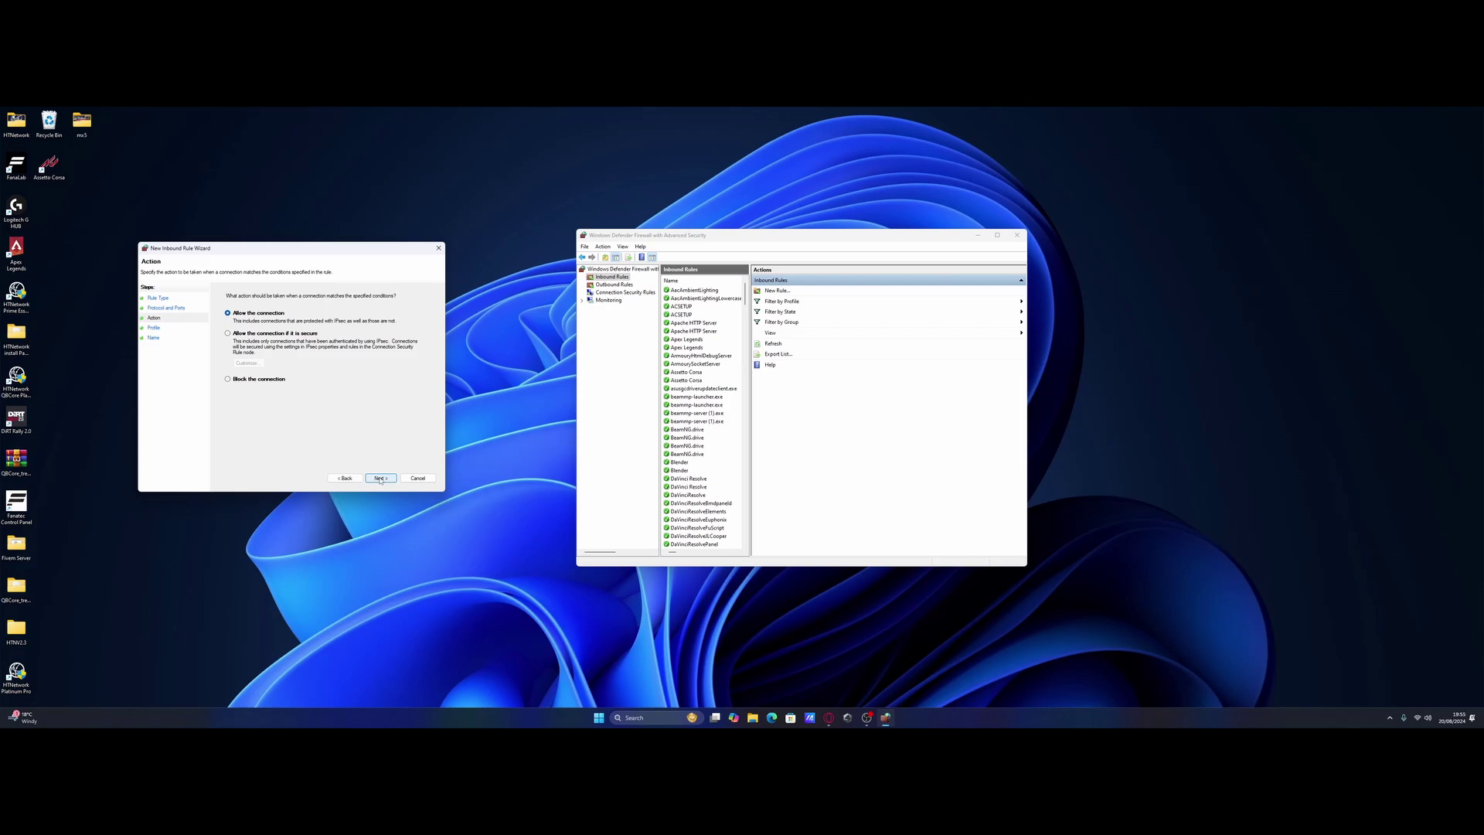
pyautogui.click(380, 479)
pyautogui.click(381, 478)
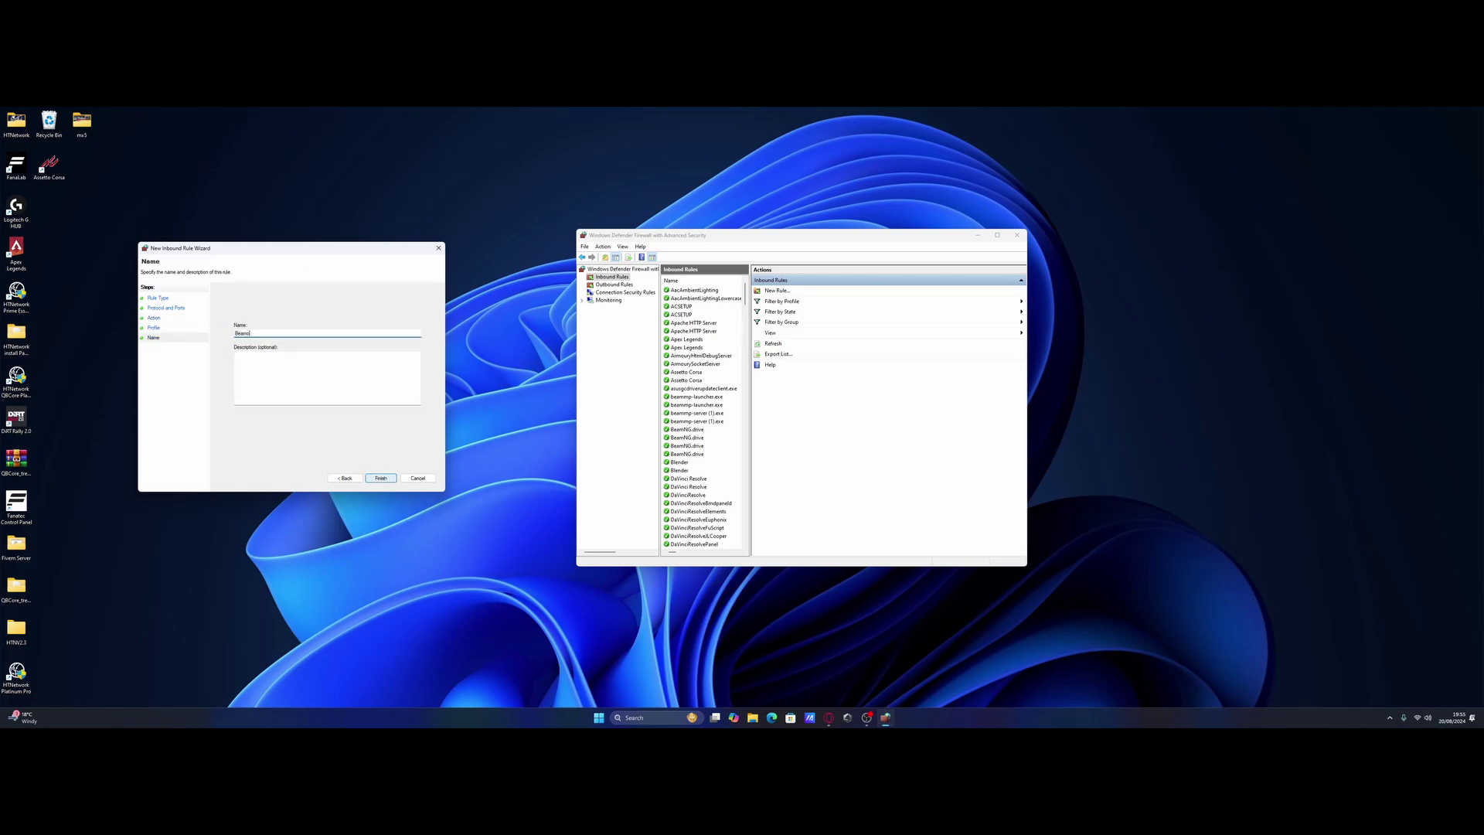
pyautogui.click(381, 477)
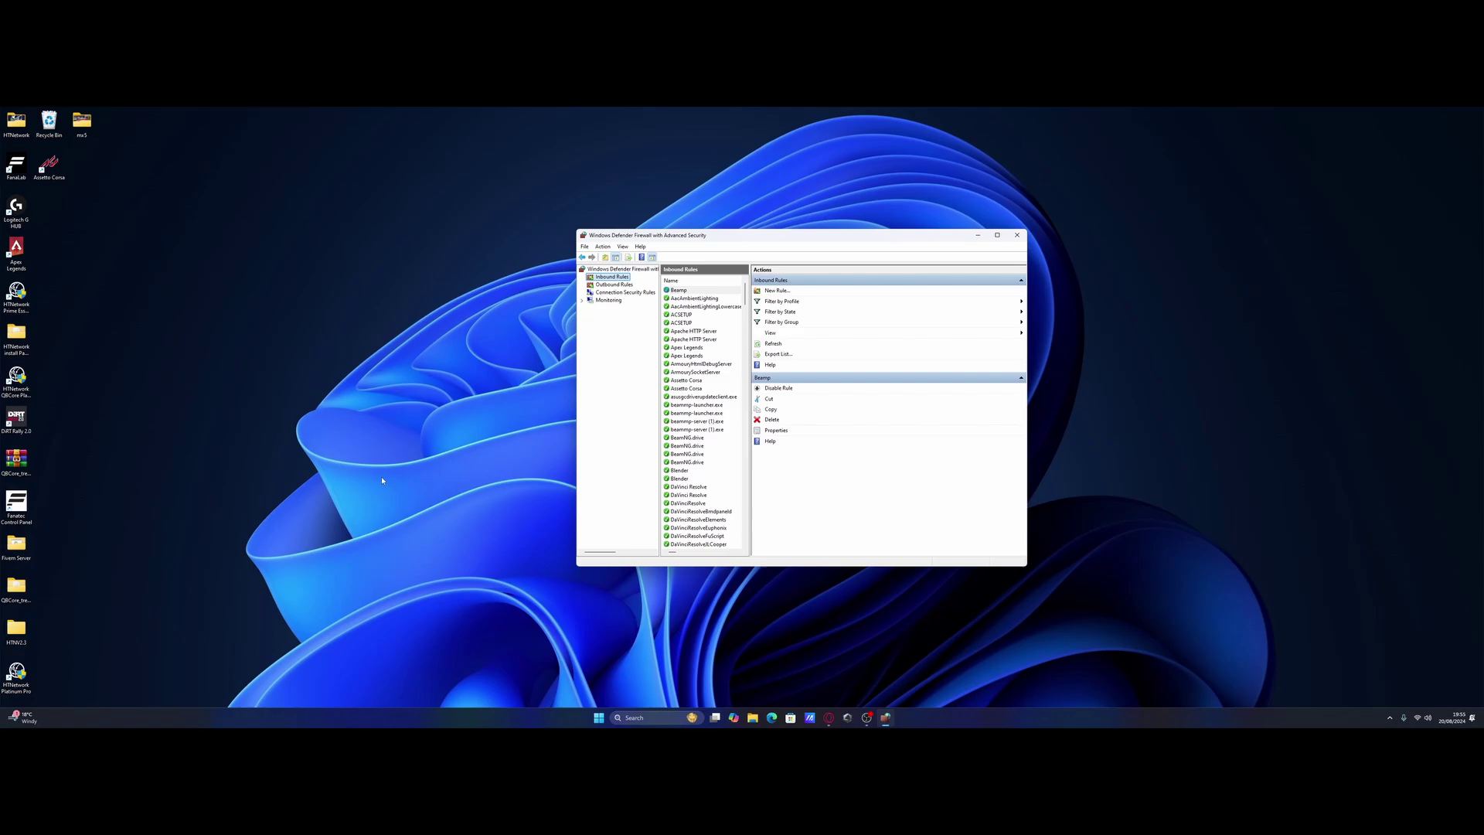
# - Create inbound port rule 'beammp' allowing UDP local port 30814 on default profiles
pyautogui.click(773, 291)
pyautogui.click(239, 350)
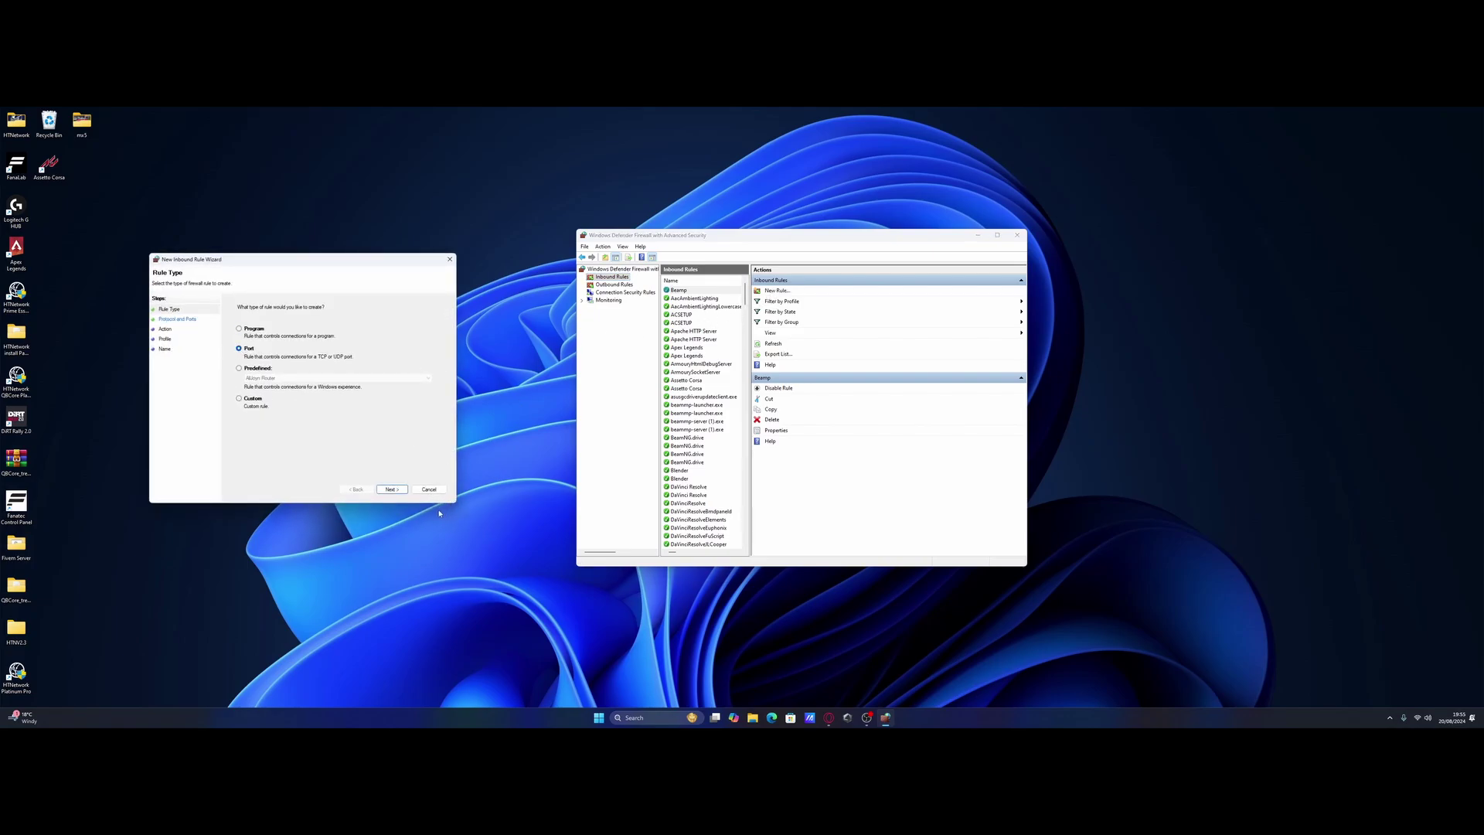
pyautogui.click(392, 492)
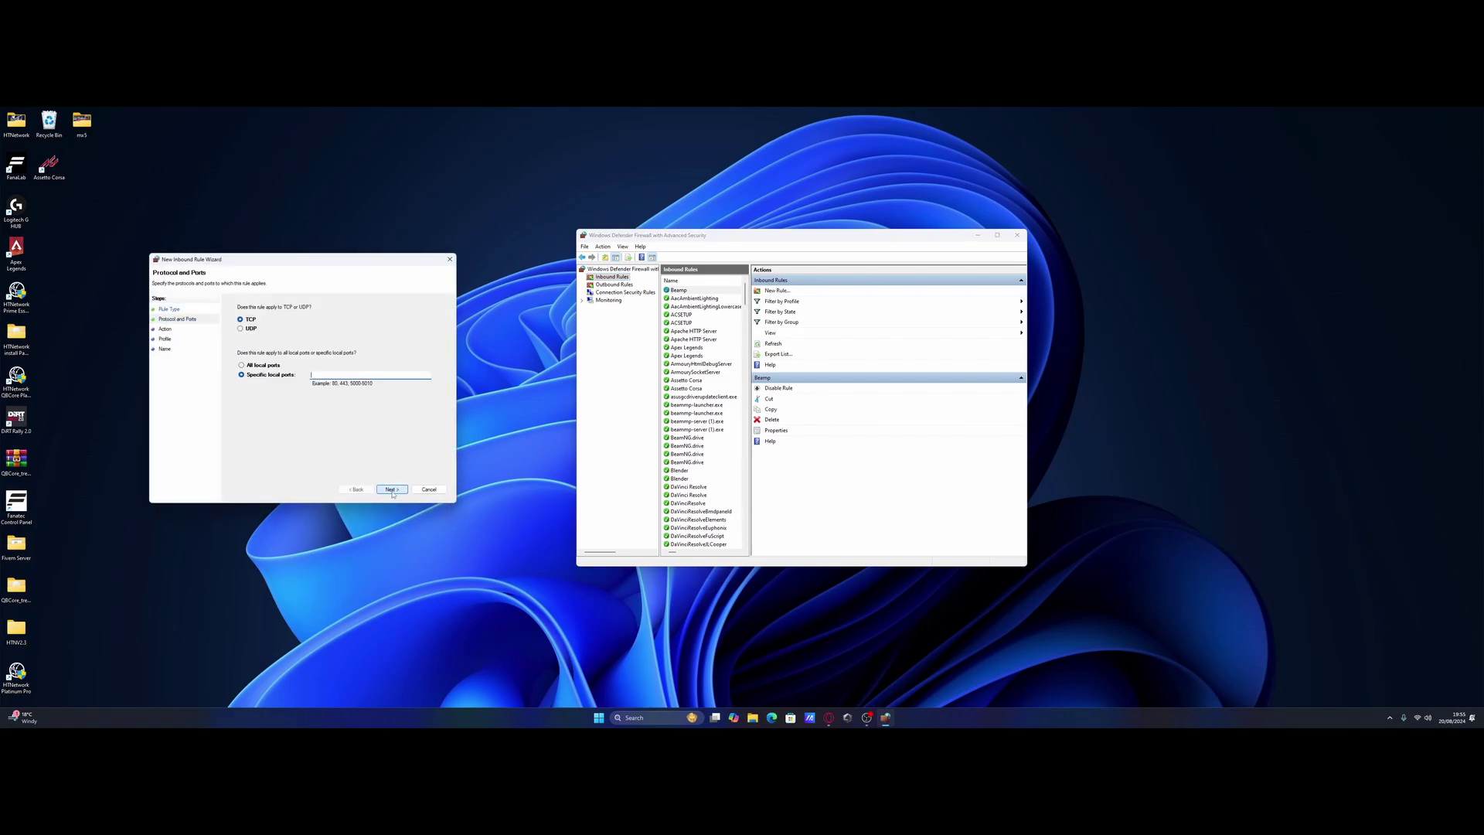
pyautogui.click(250, 329)
pyautogui.click(341, 375)
pyautogui.write('30814')
pyautogui.click(388, 488)
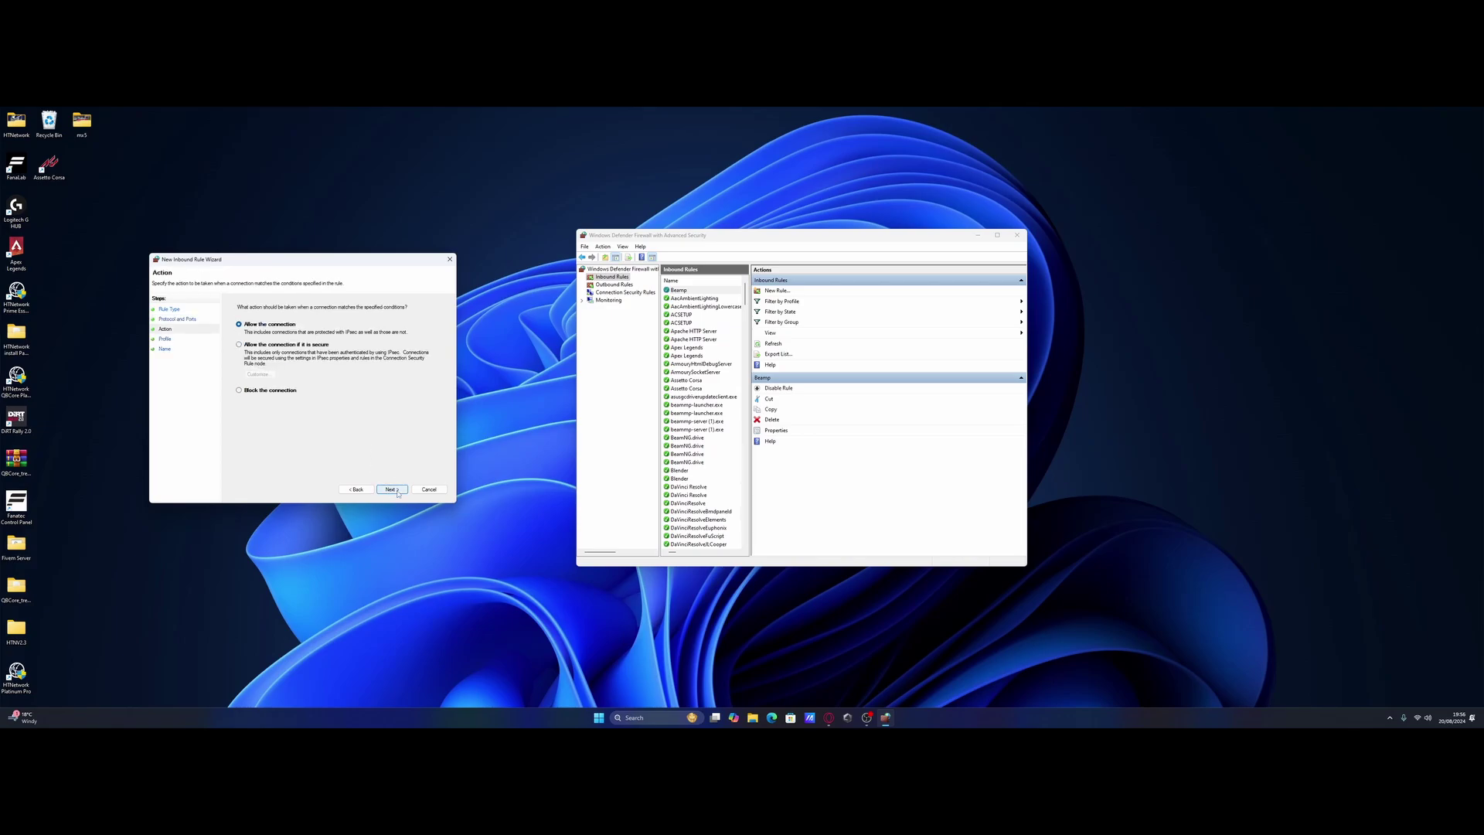
pyautogui.click(395, 491)
pyautogui.click(393, 490)
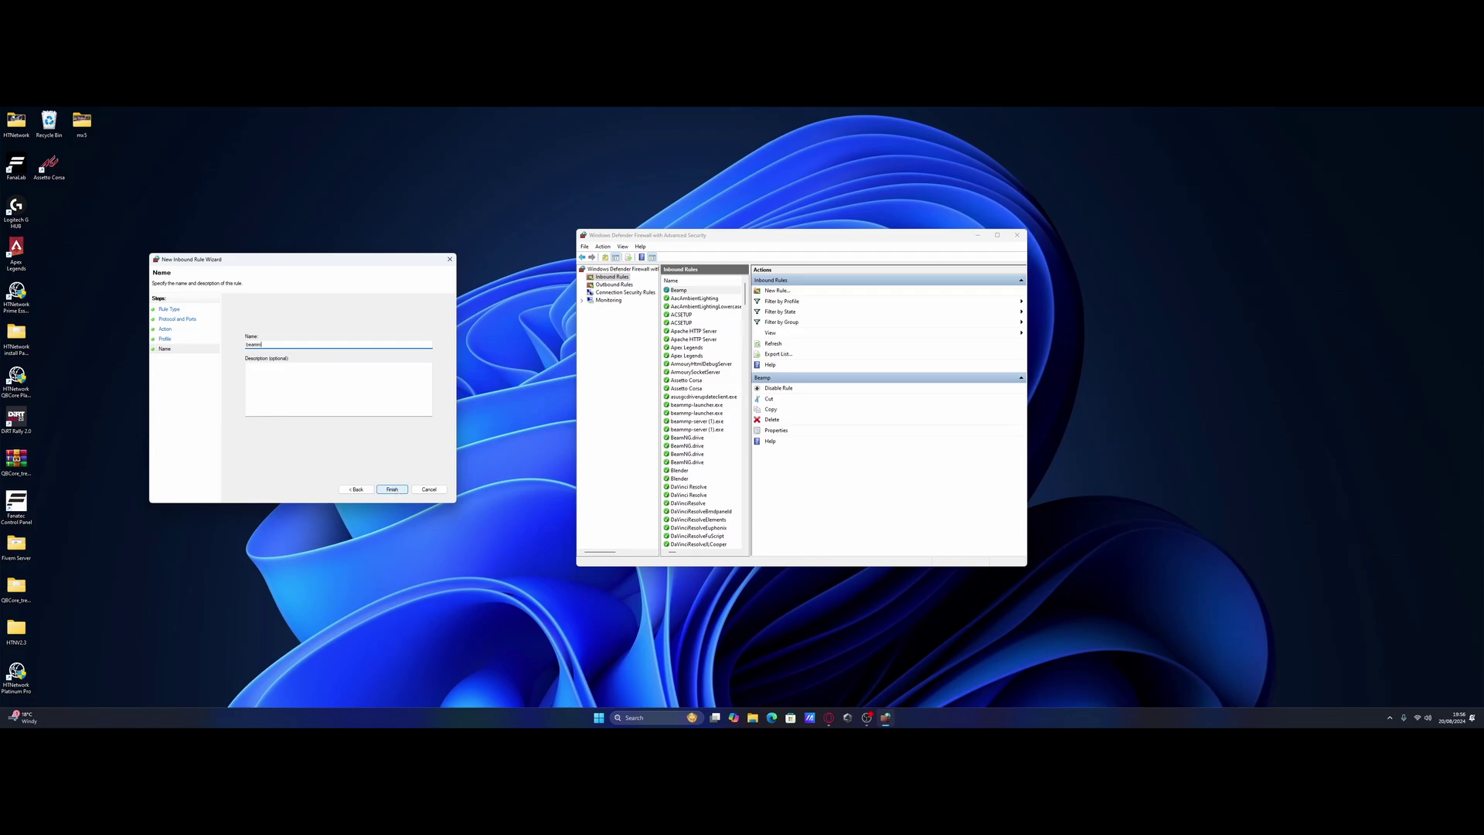
pyautogui.write('beammp')
pyautogui.click(394, 489)
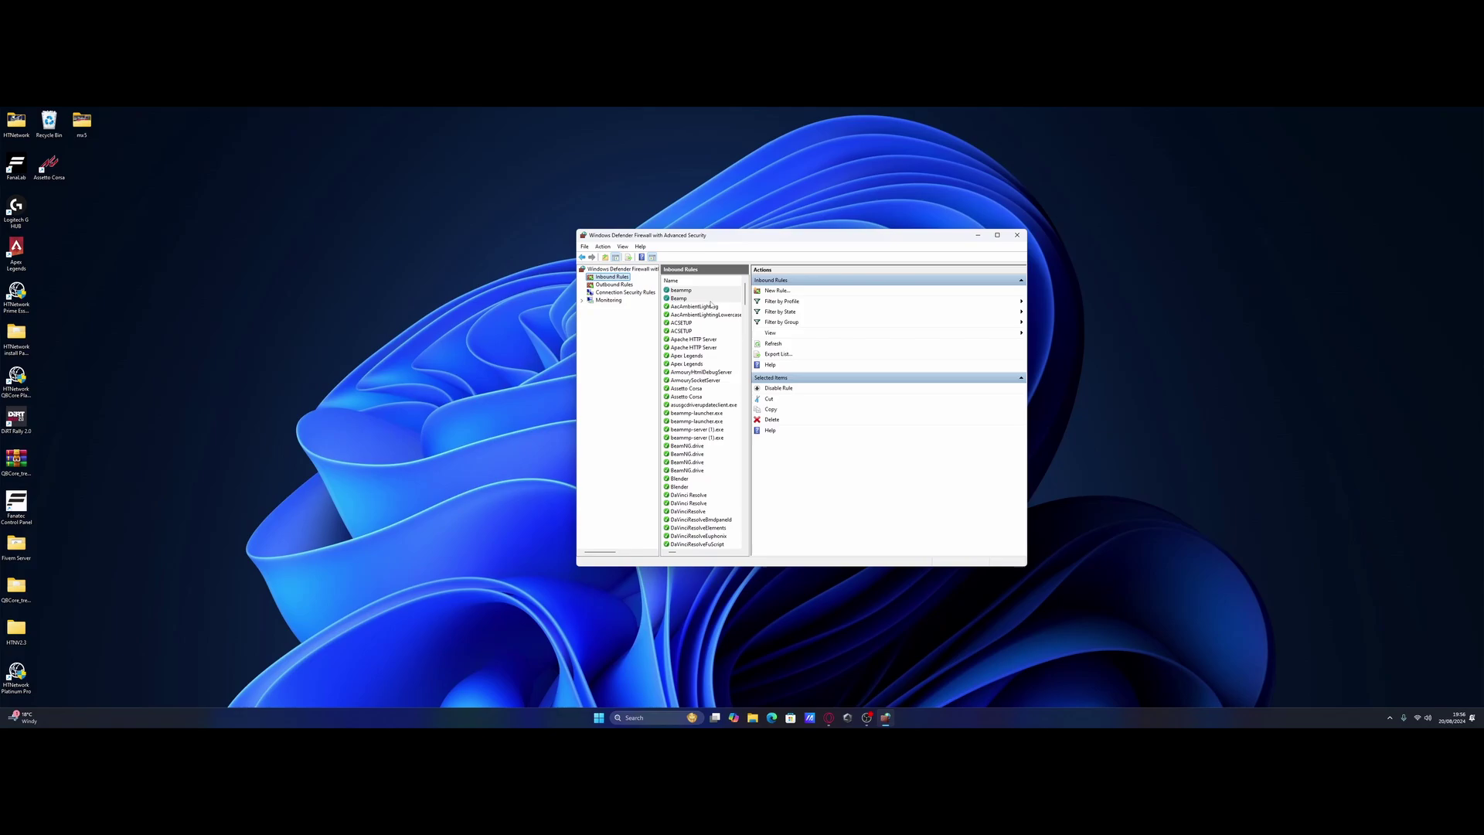
# - Create outbound port rule 'beamng' blocking TCP remote port 30814 on Domain, Private and Public
pyautogui.click(620, 287)
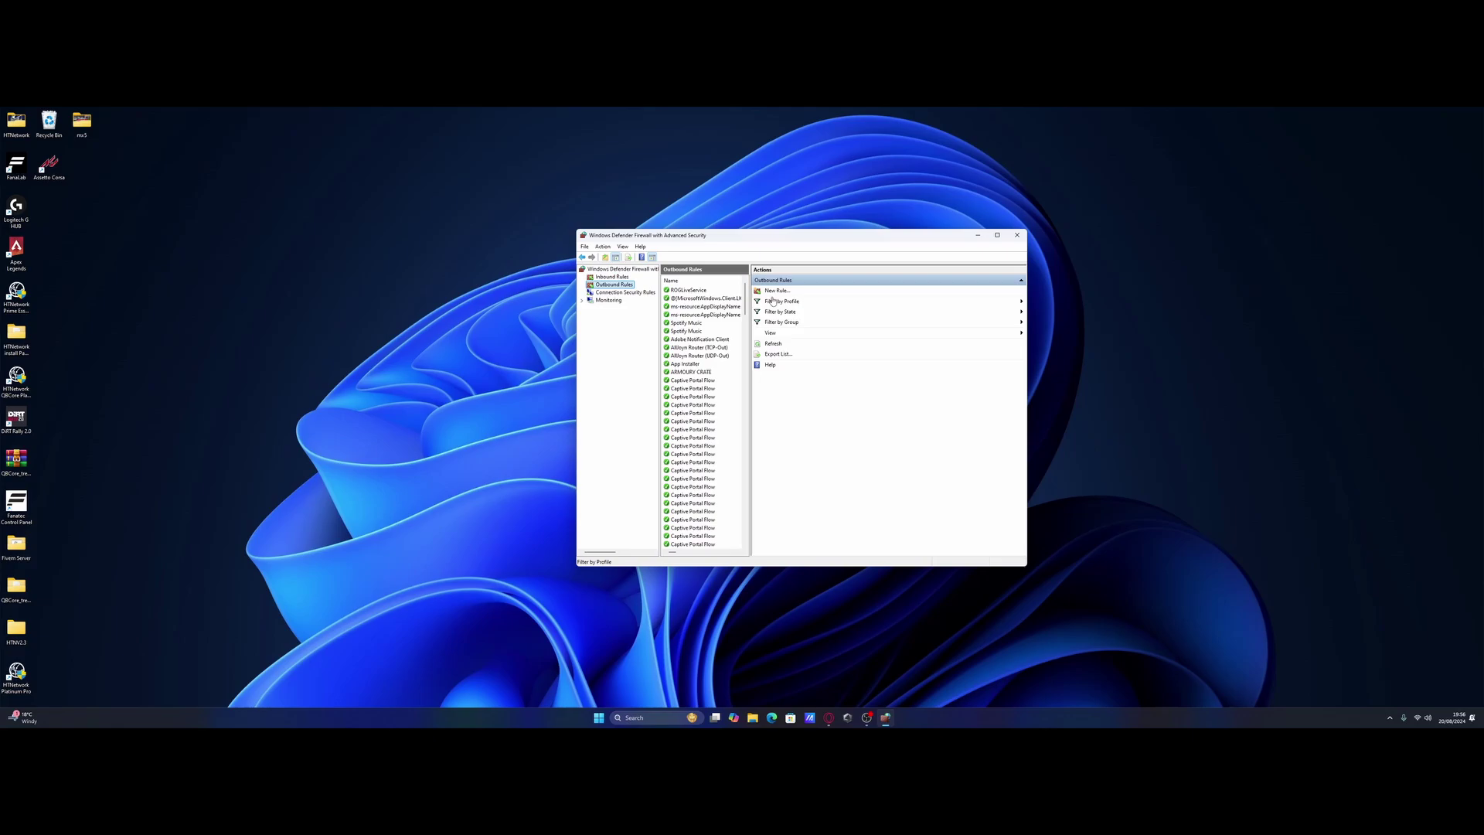
pyautogui.click(772, 291)
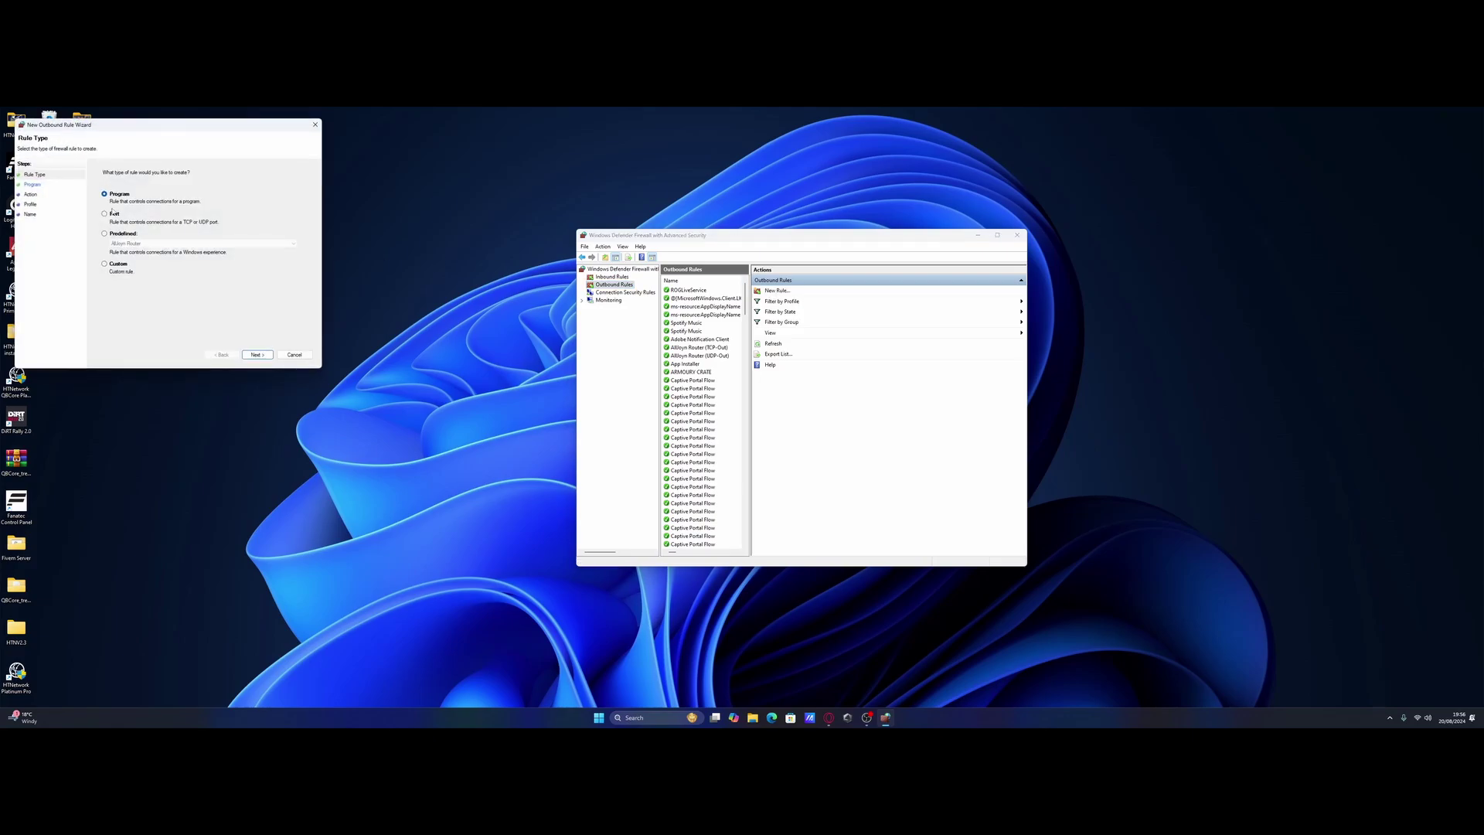
pyautogui.click(105, 213)
pyautogui.click(268, 356)
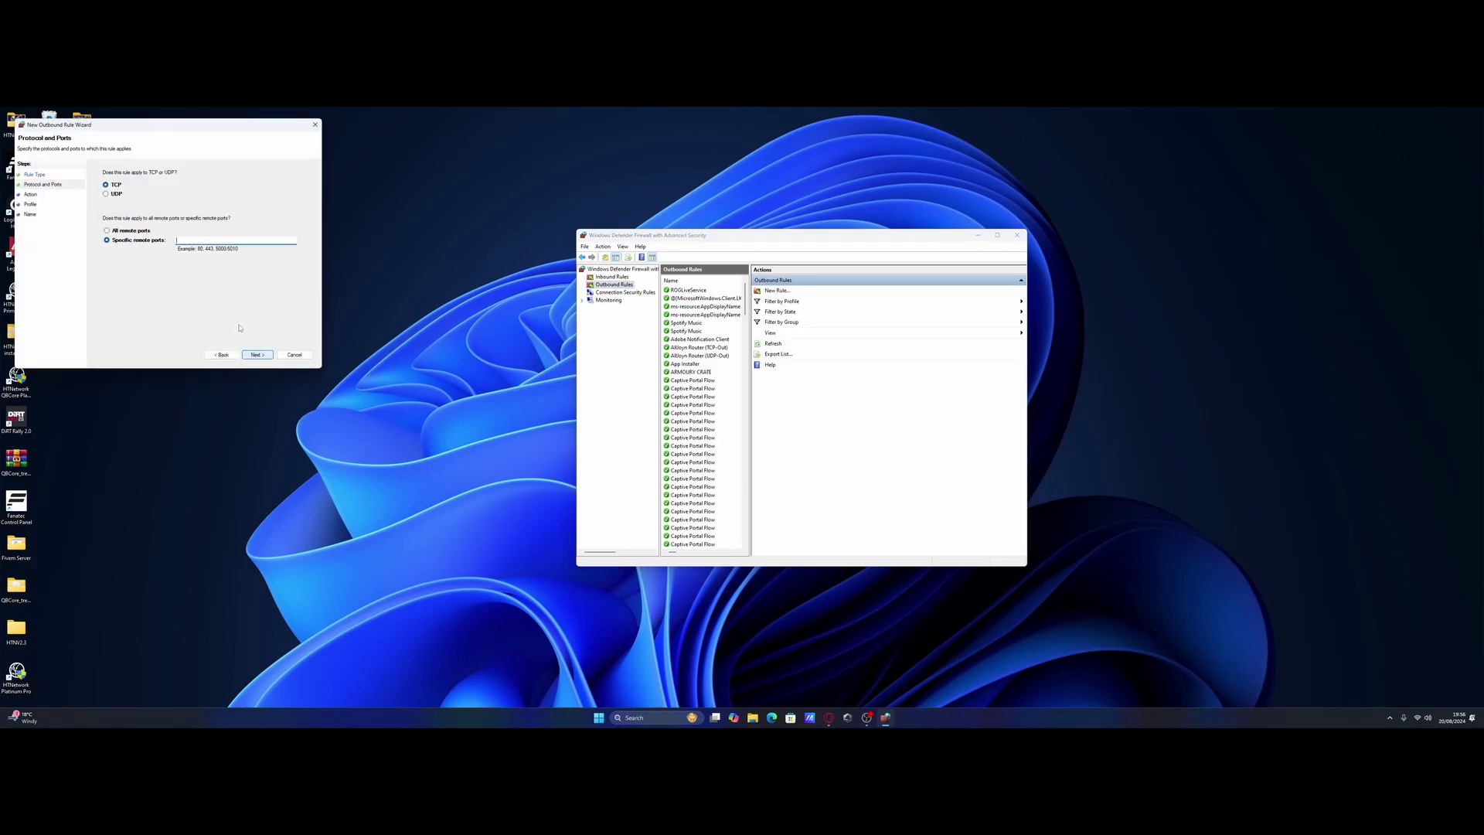
pyautogui.write('30814')
pyautogui.click(257, 354)
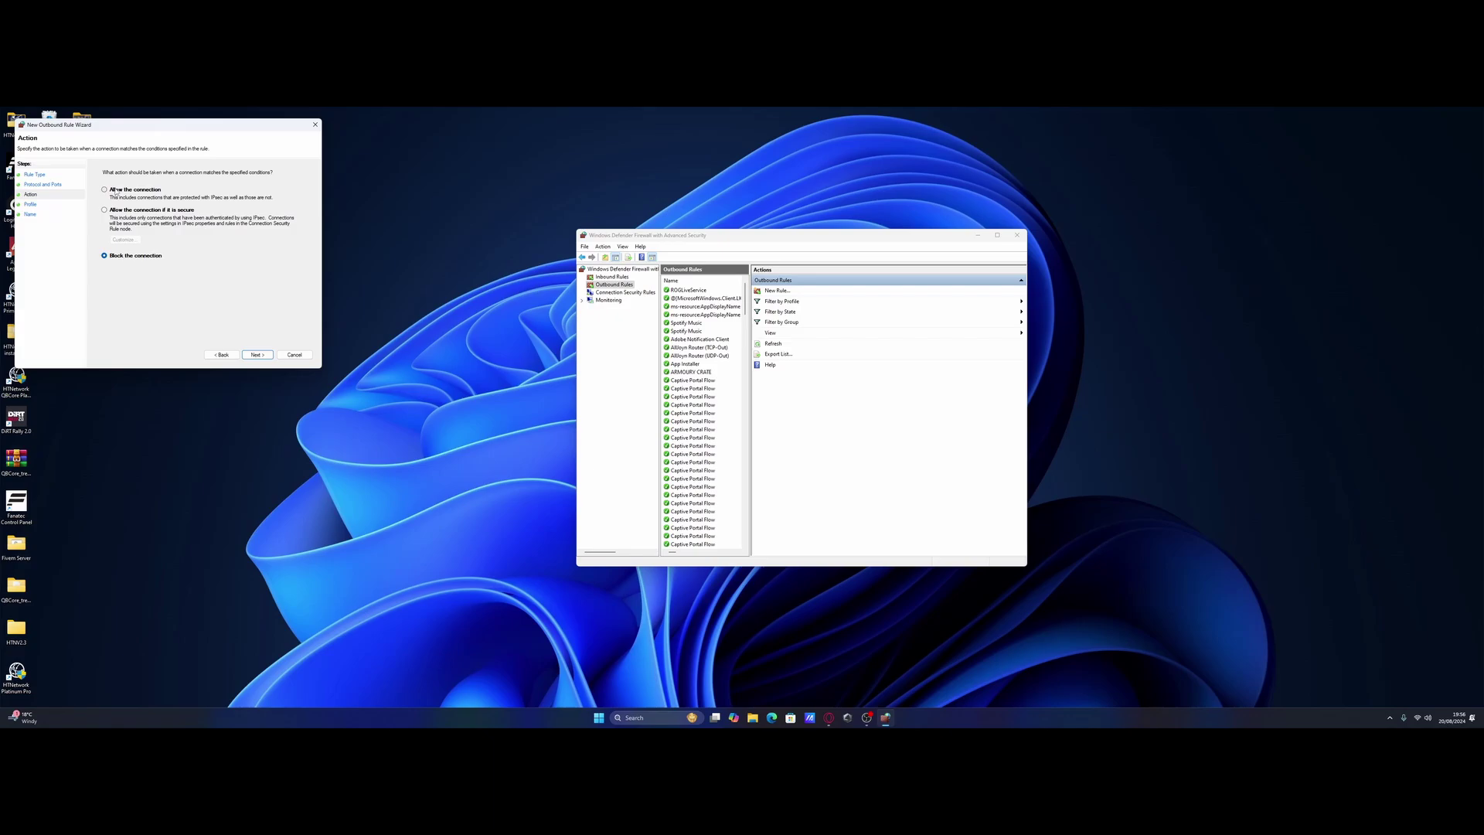
pyautogui.click(257, 354)
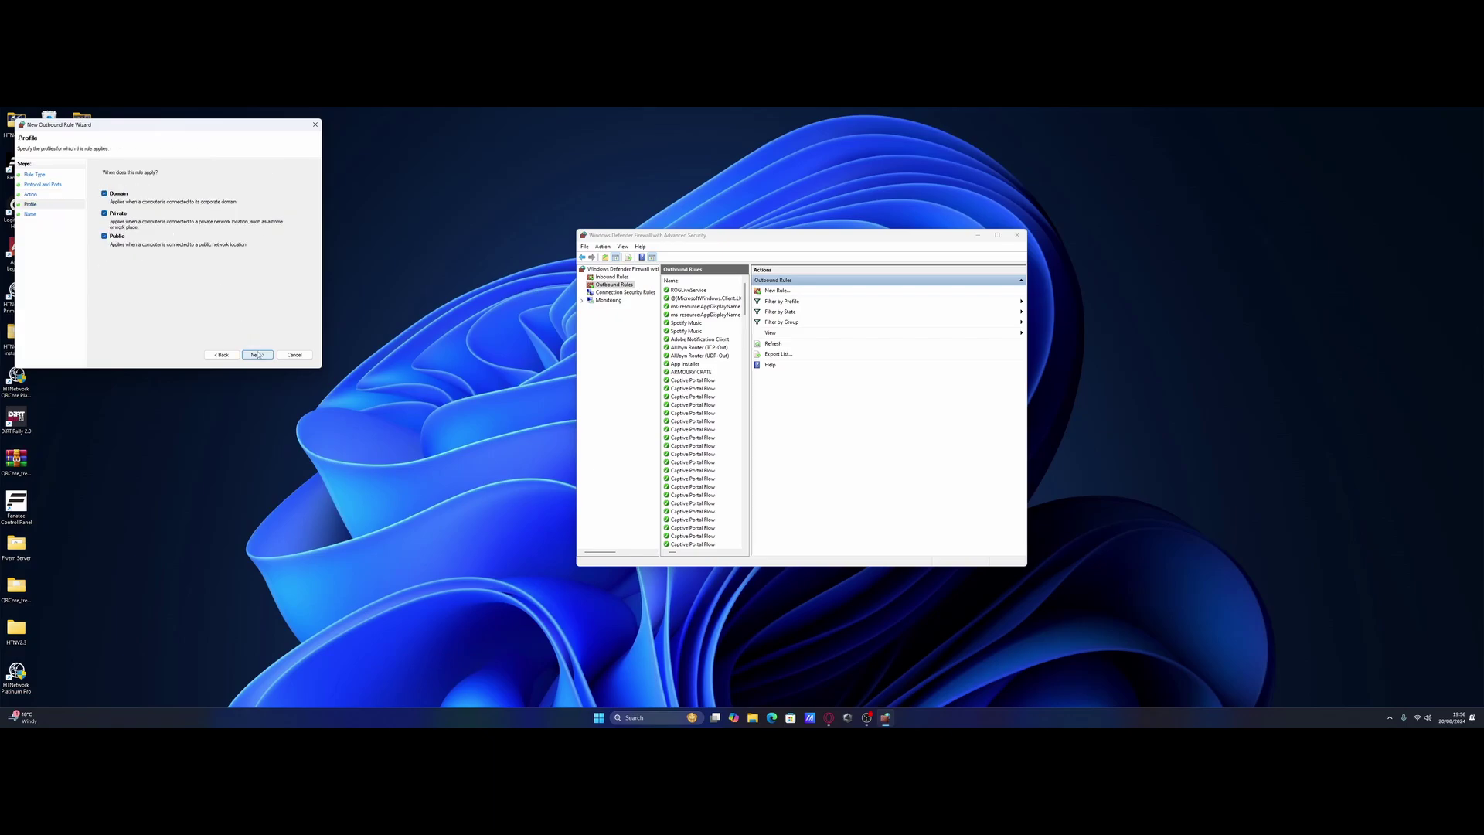
pyautogui.click(258, 354)
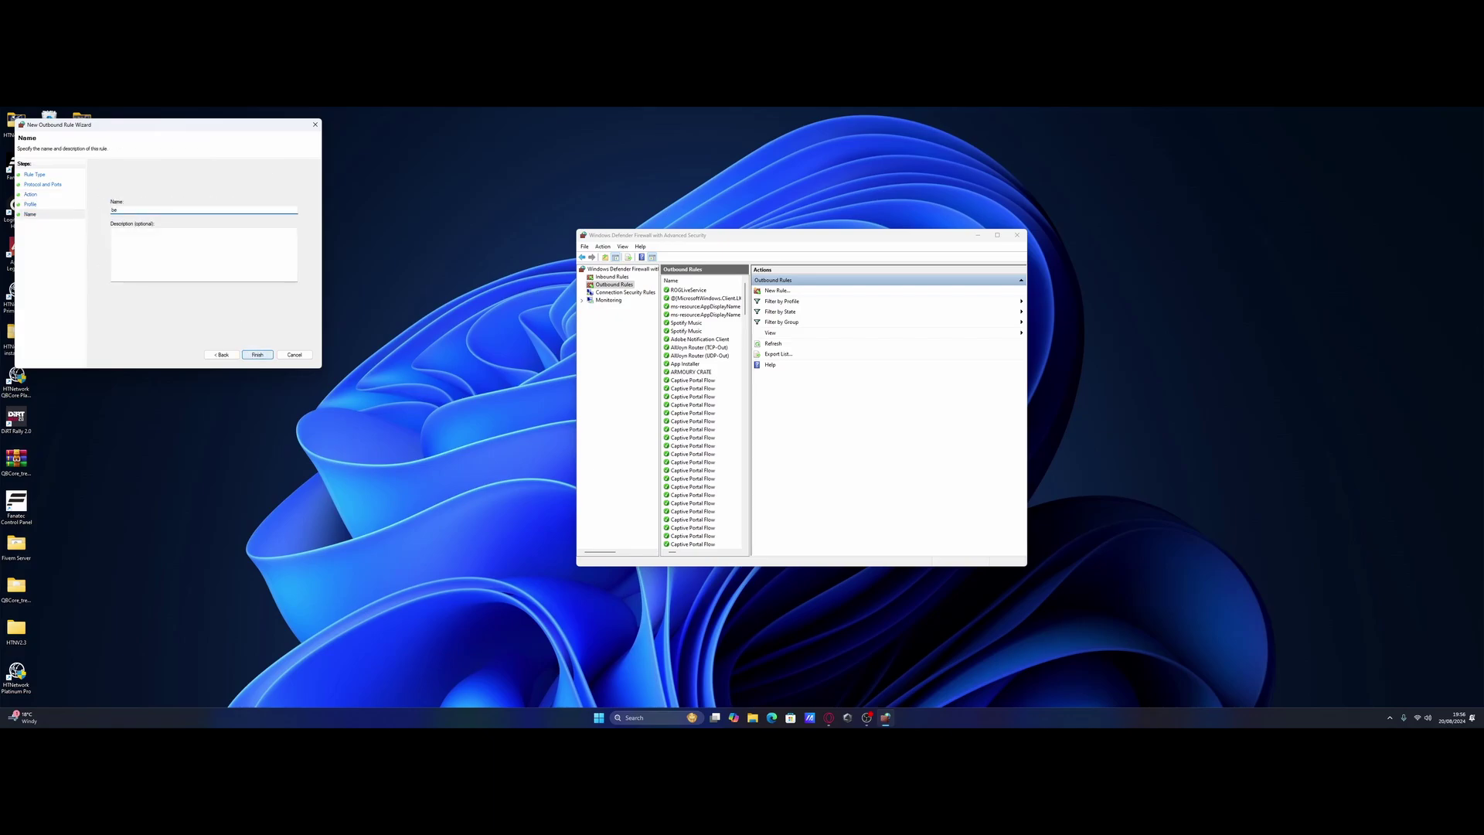
pyautogui.write('beamng')
pyautogui.click(255, 354)
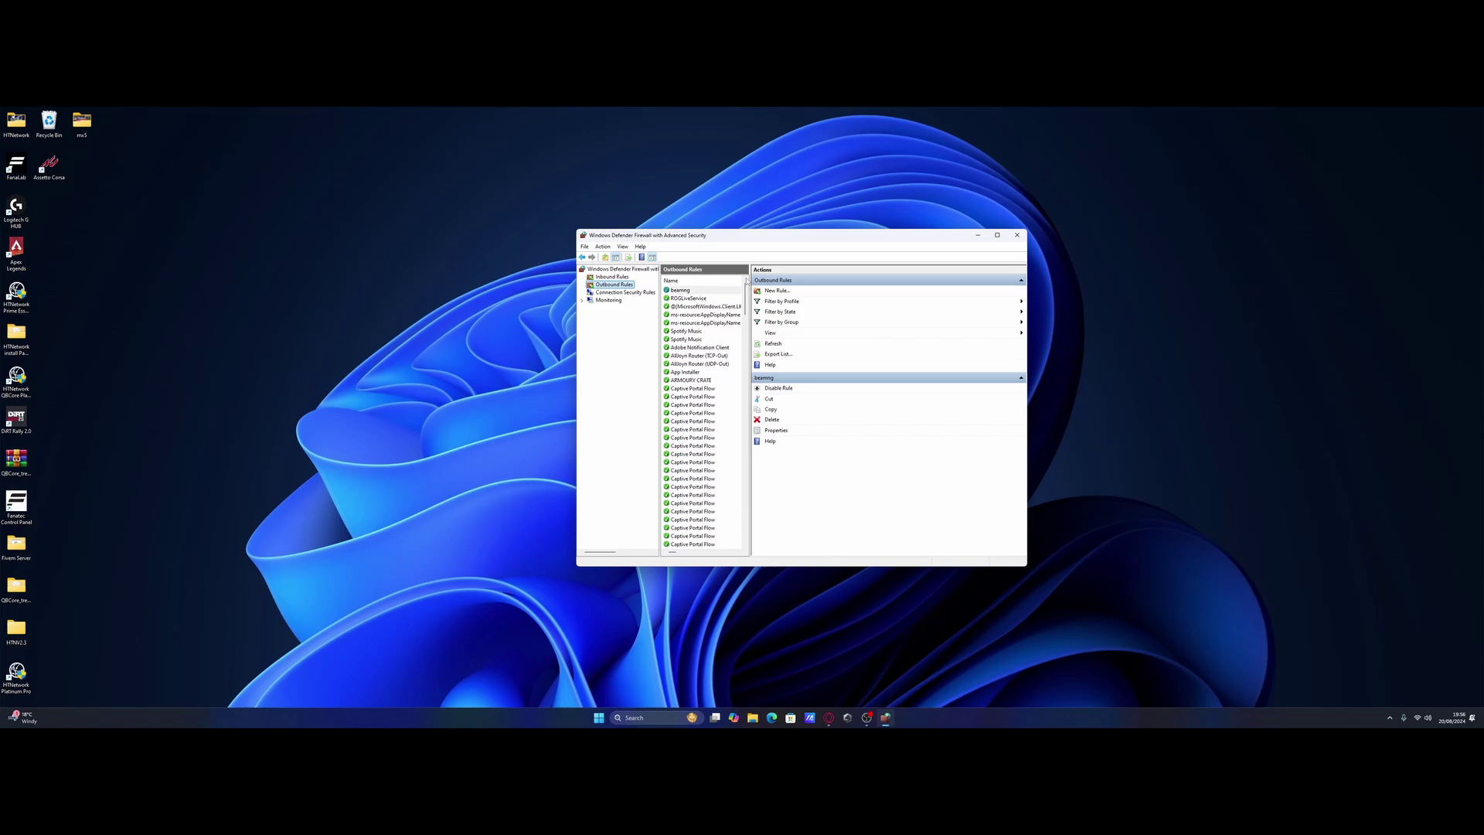
# - Create another outbound 'beamng' port rule blocking UDP remote port 30814 on every profile
pyautogui.click(775, 291)
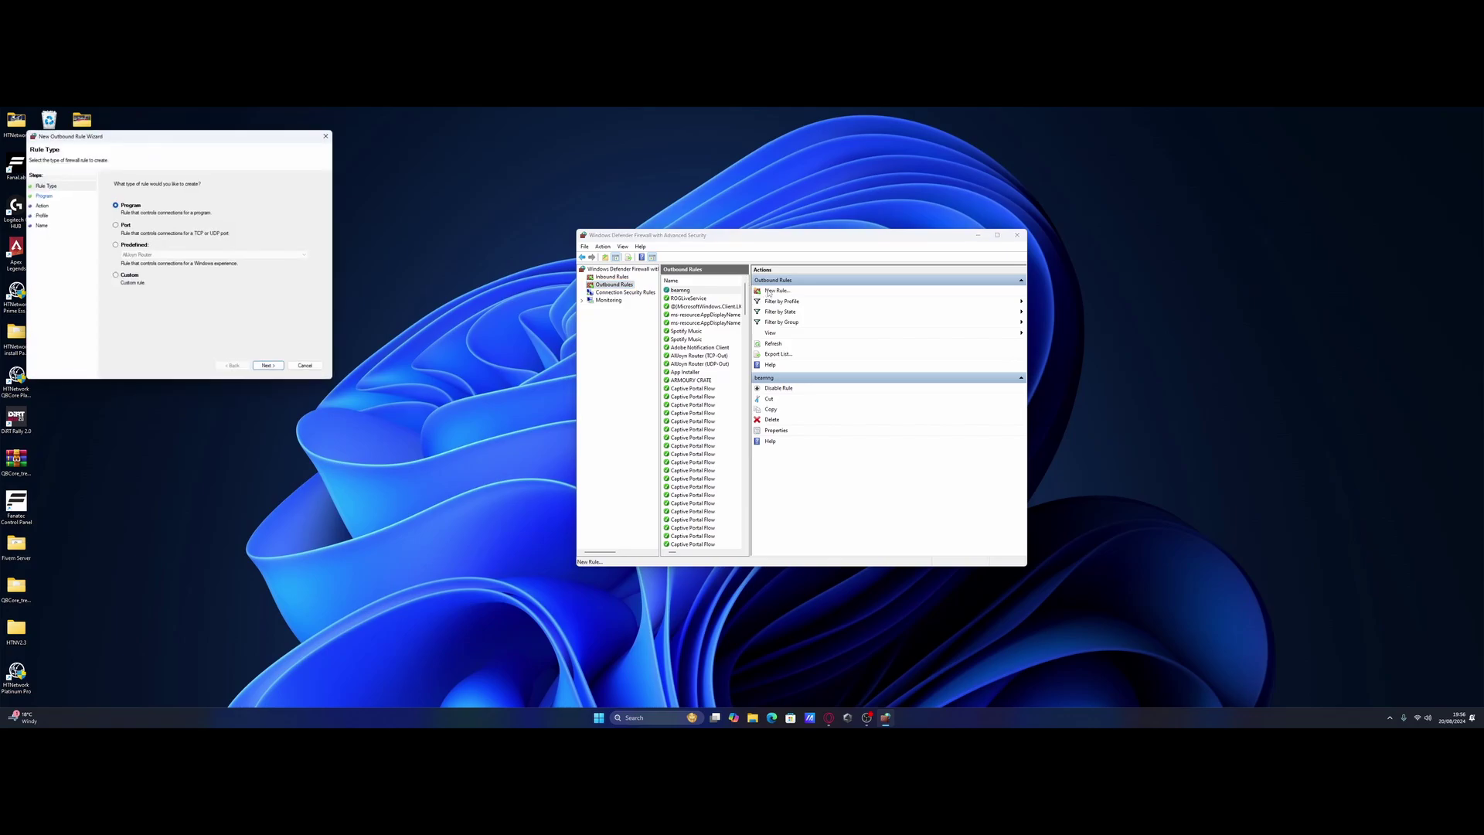
pyautogui.click(116, 225)
pyautogui.click(268, 366)
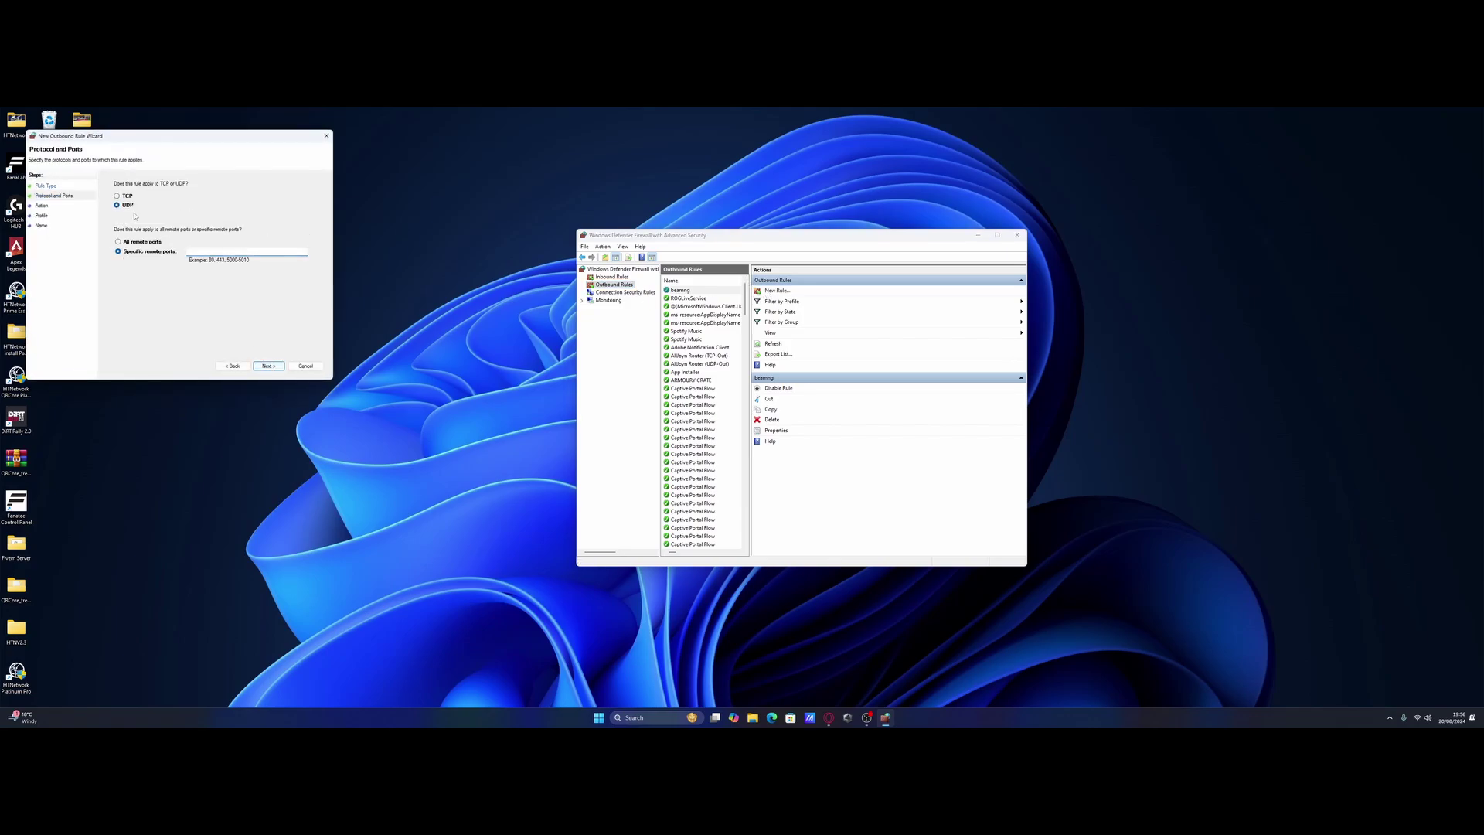
pyautogui.write('30814')
pyautogui.press('Return')
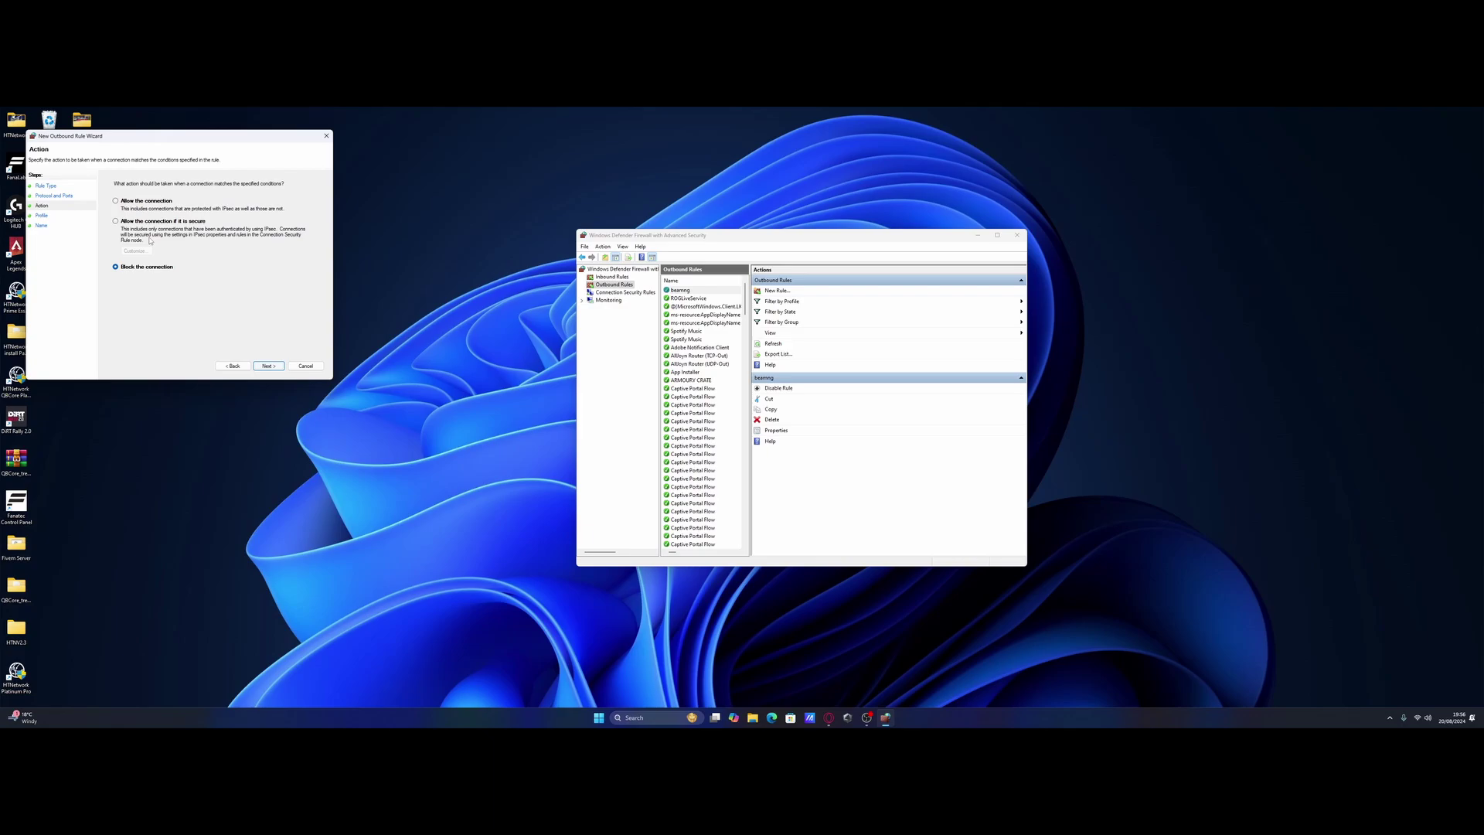
pyautogui.click(271, 368)
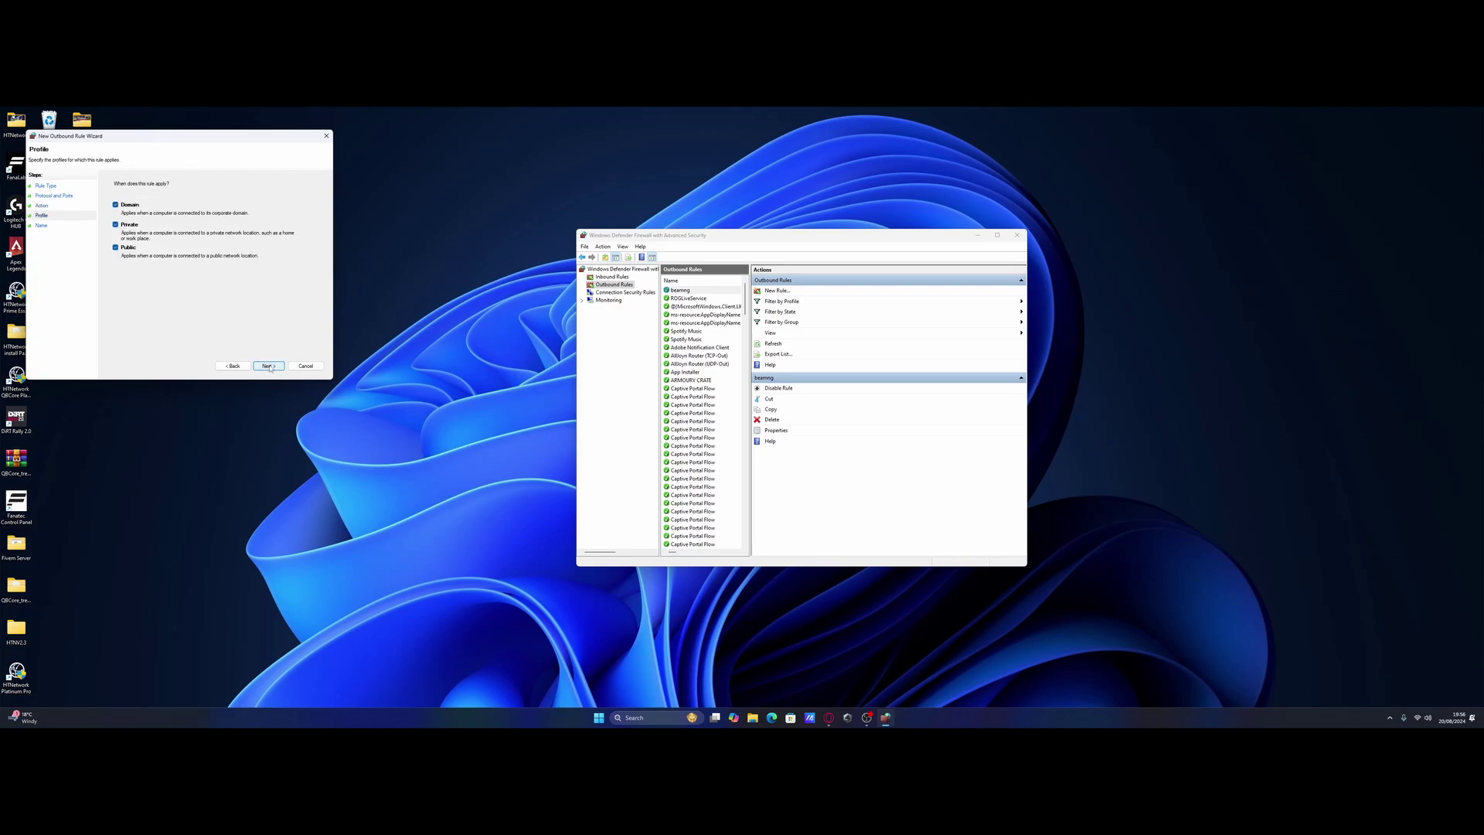
pyautogui.click(270, 368)
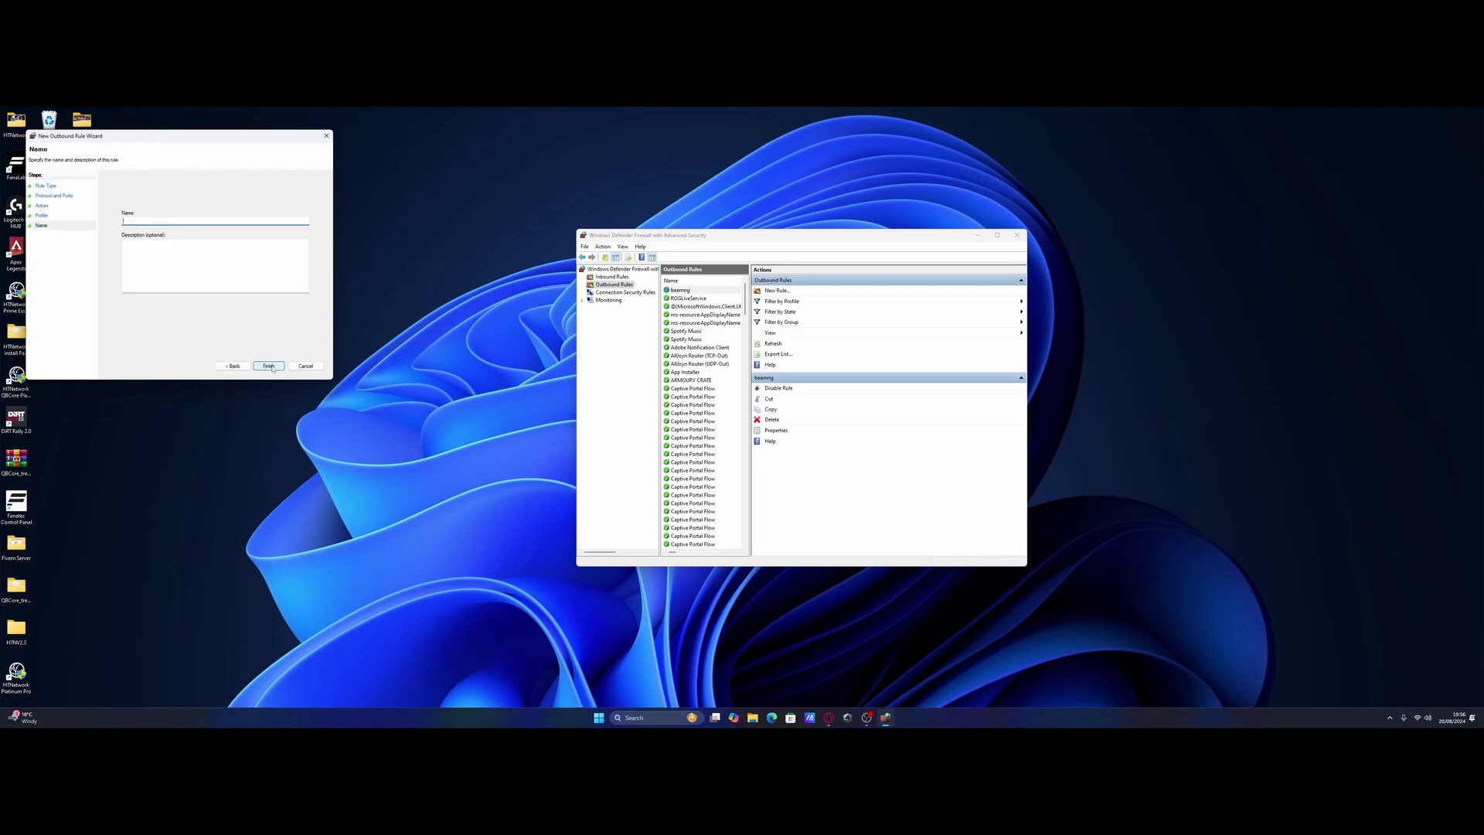
pyautogui.click(270, 367)
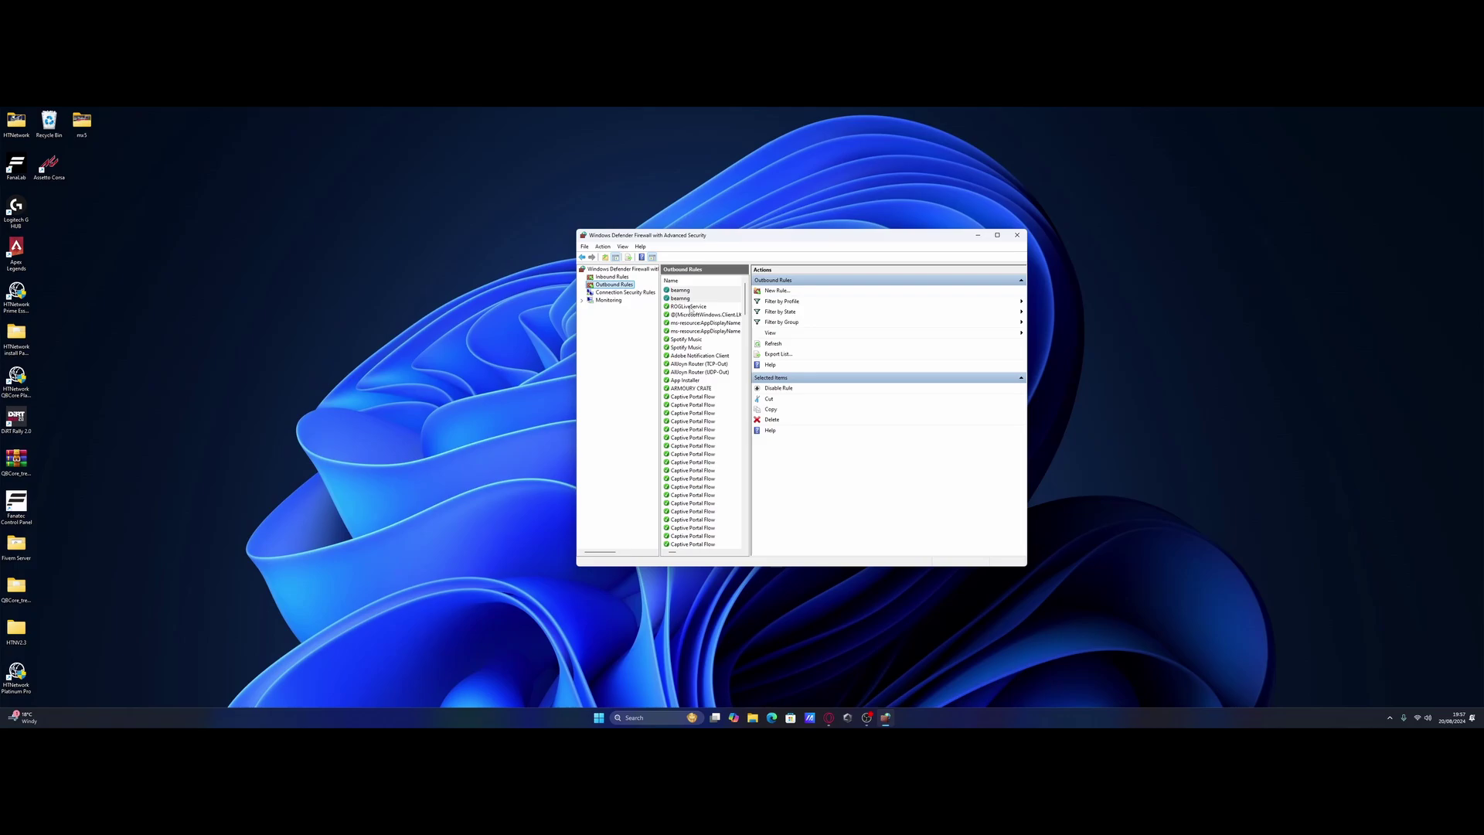
# - Close the firewall and search Google for 'my wifi settings' in a new Opera GX tab
pyautogui.click(1016, 235)
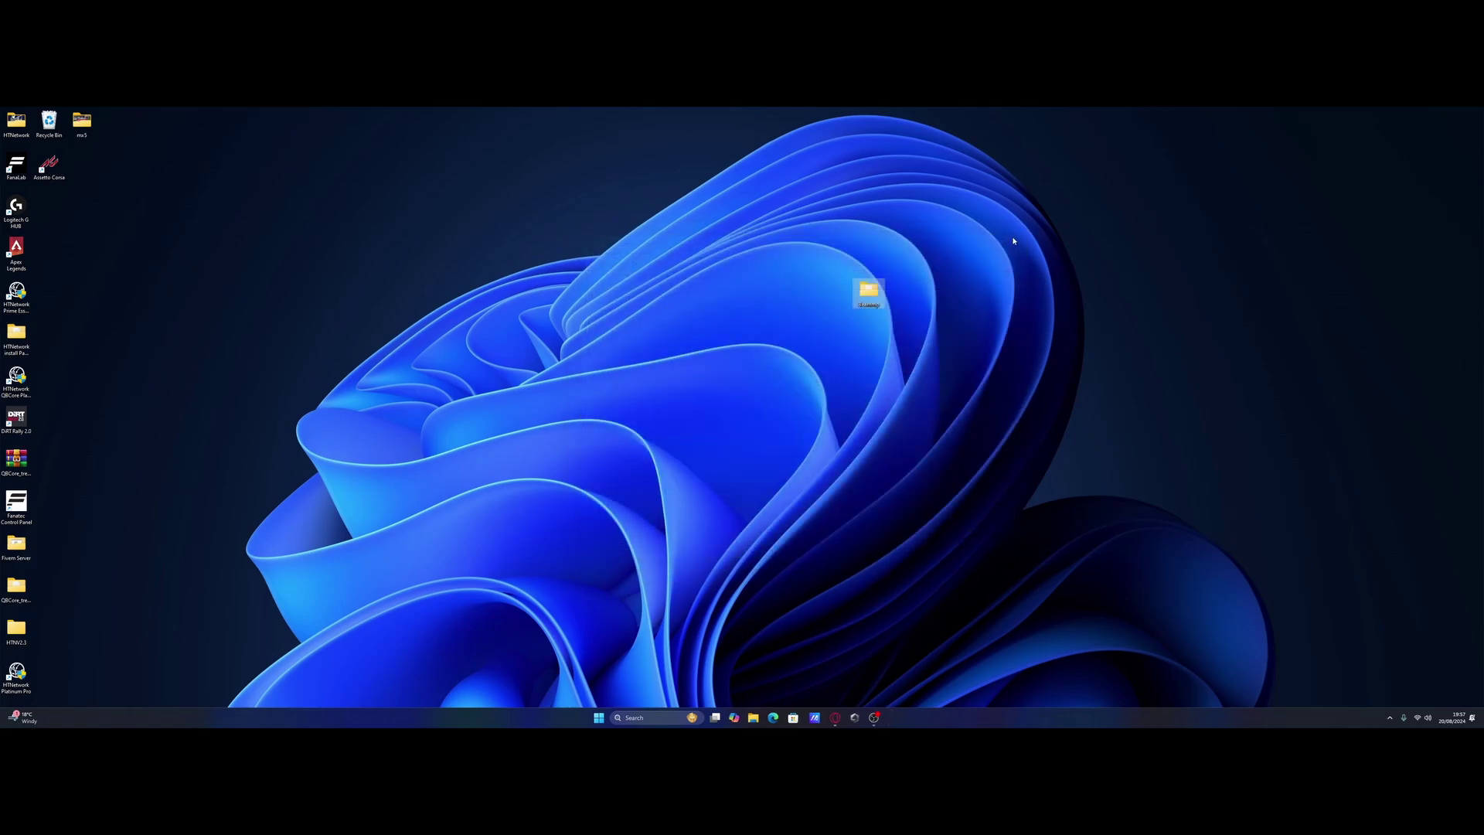
pyautogui.click(838, 718)
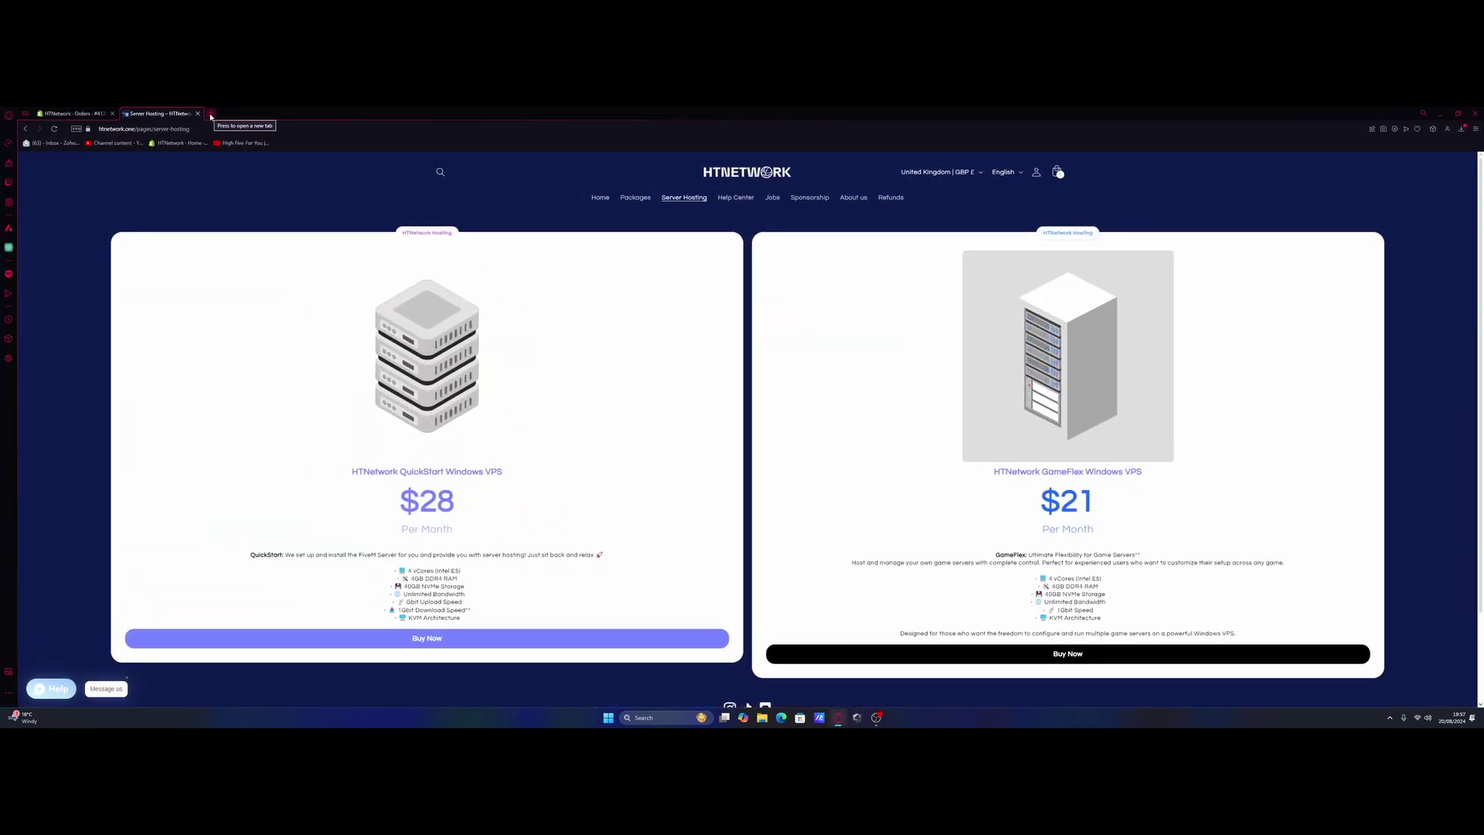
pyautogui.click(210, 115)
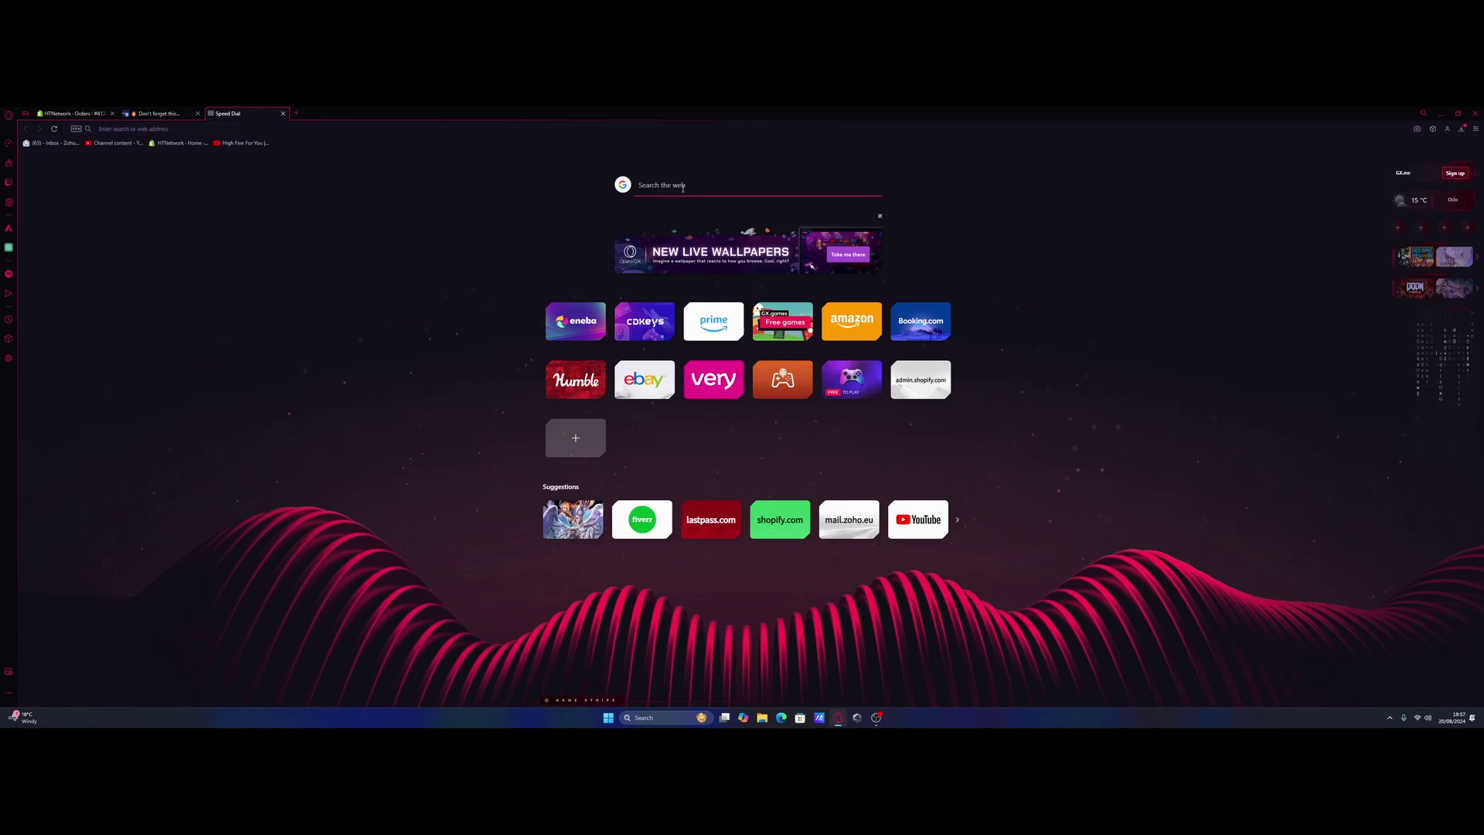
pyautogui.write('my wi')
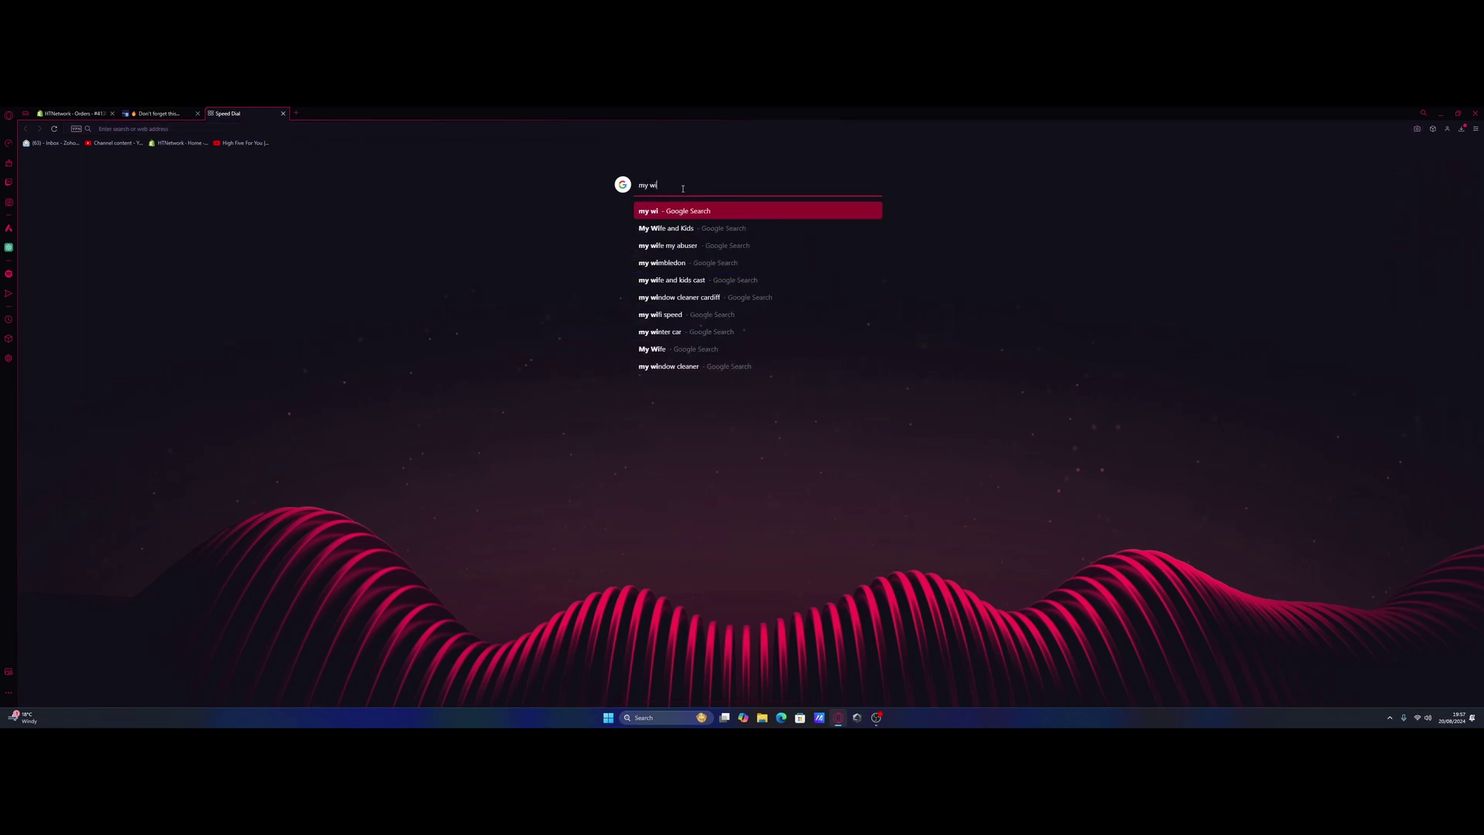
pyautogui.write('fi set')
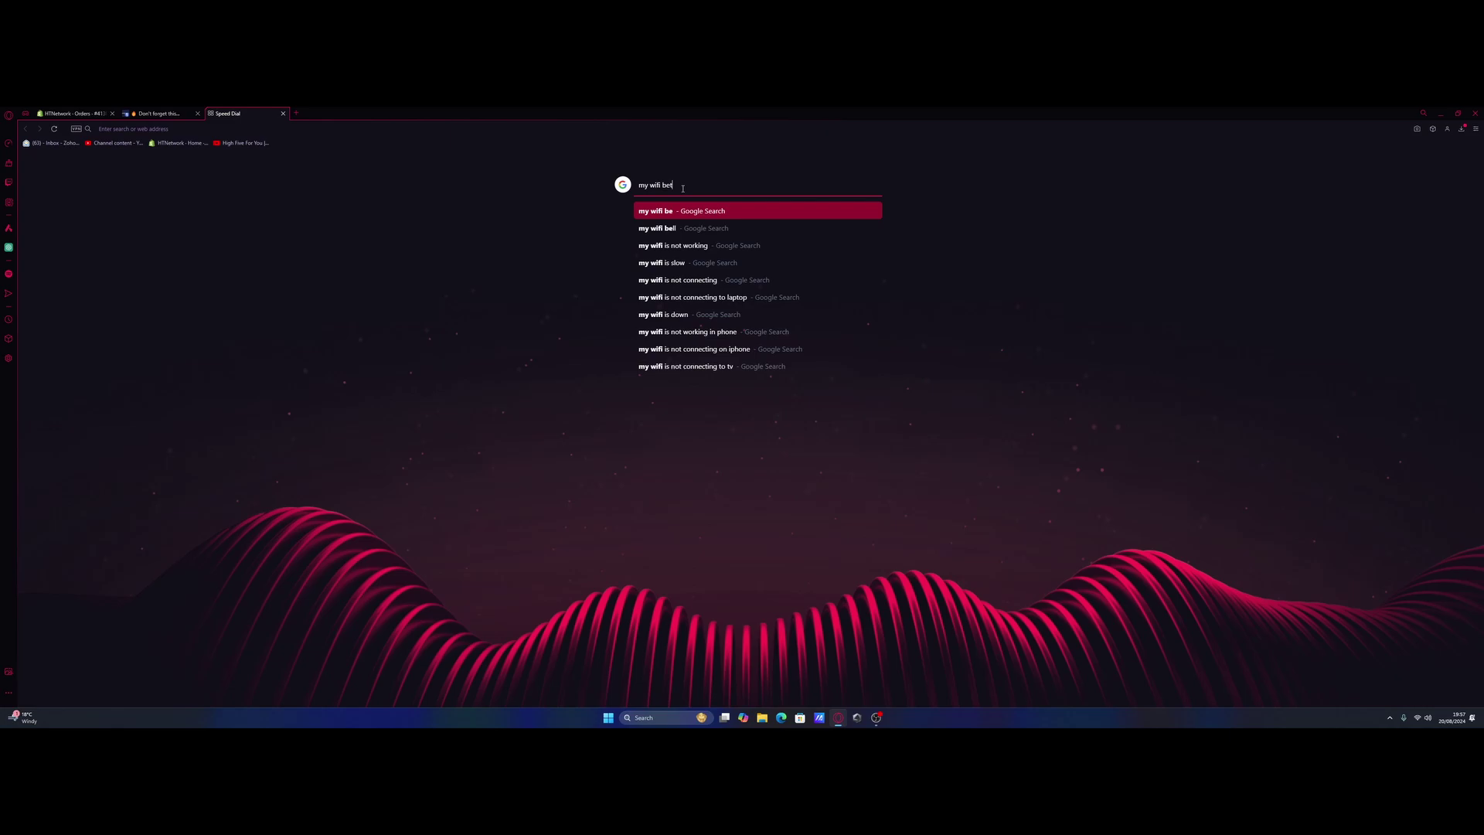
pyautogui.write('tings')
pyautogui.press('Return')
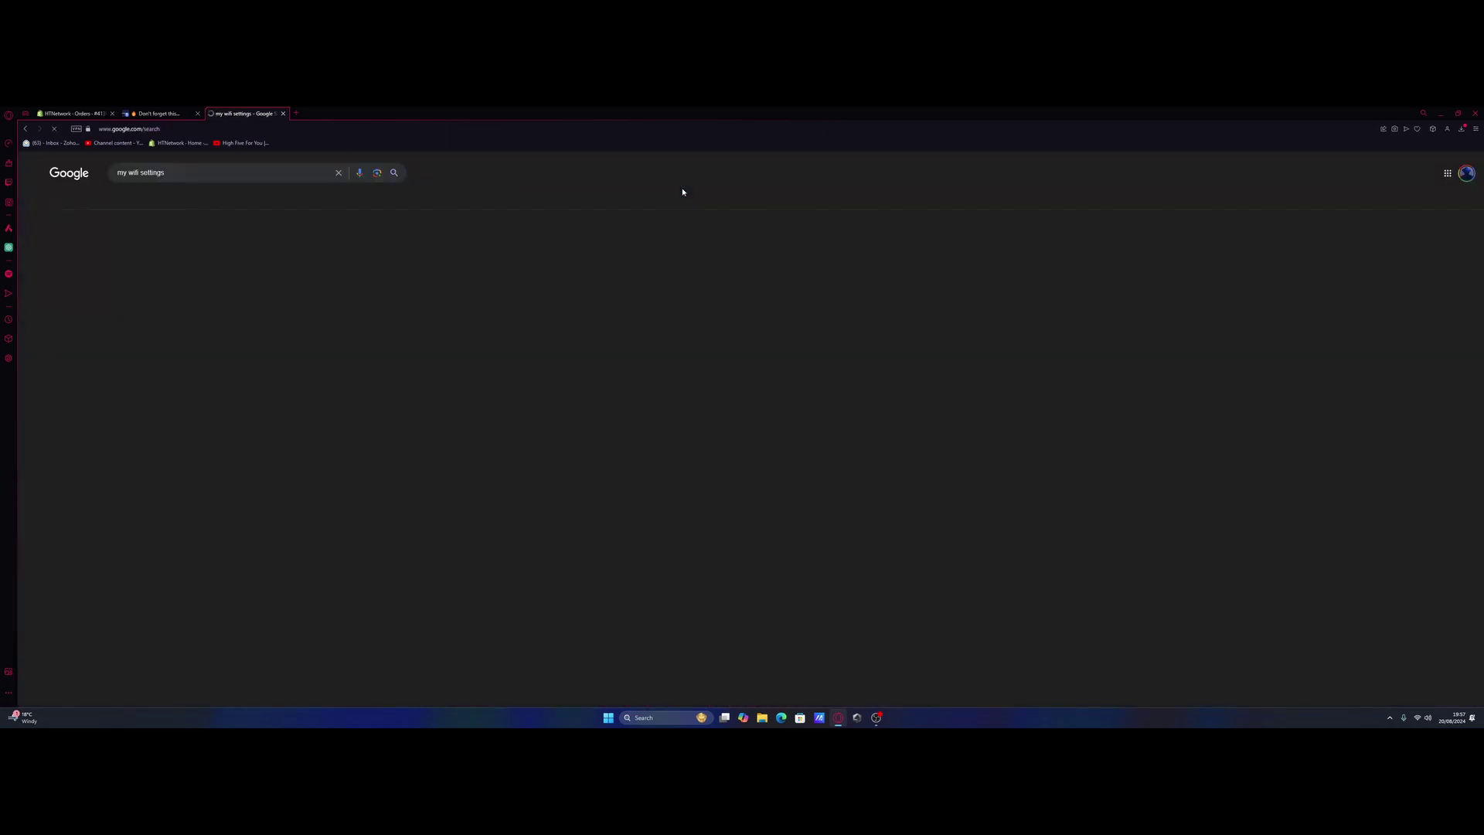
# - Refine the search to 'bt my wifi settings' to find BT's Hub Manager help
pyautogui.scroll(-2, 682, 192)
pyautogui.scroll(2, 206, 248)
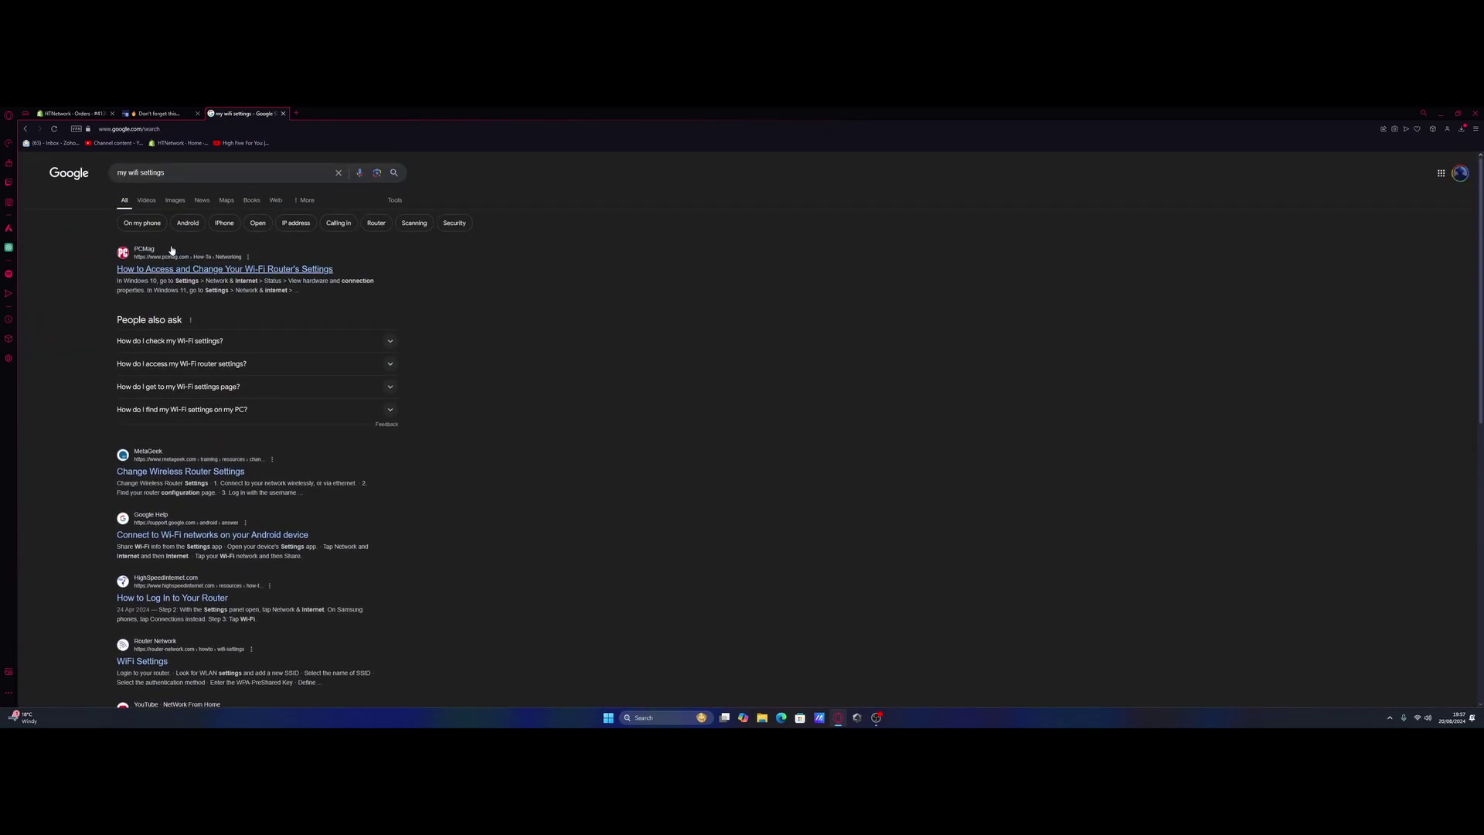
pyautogui.click(120, 173)
pyautogui.write('bt')
pyautogui.press('Return')
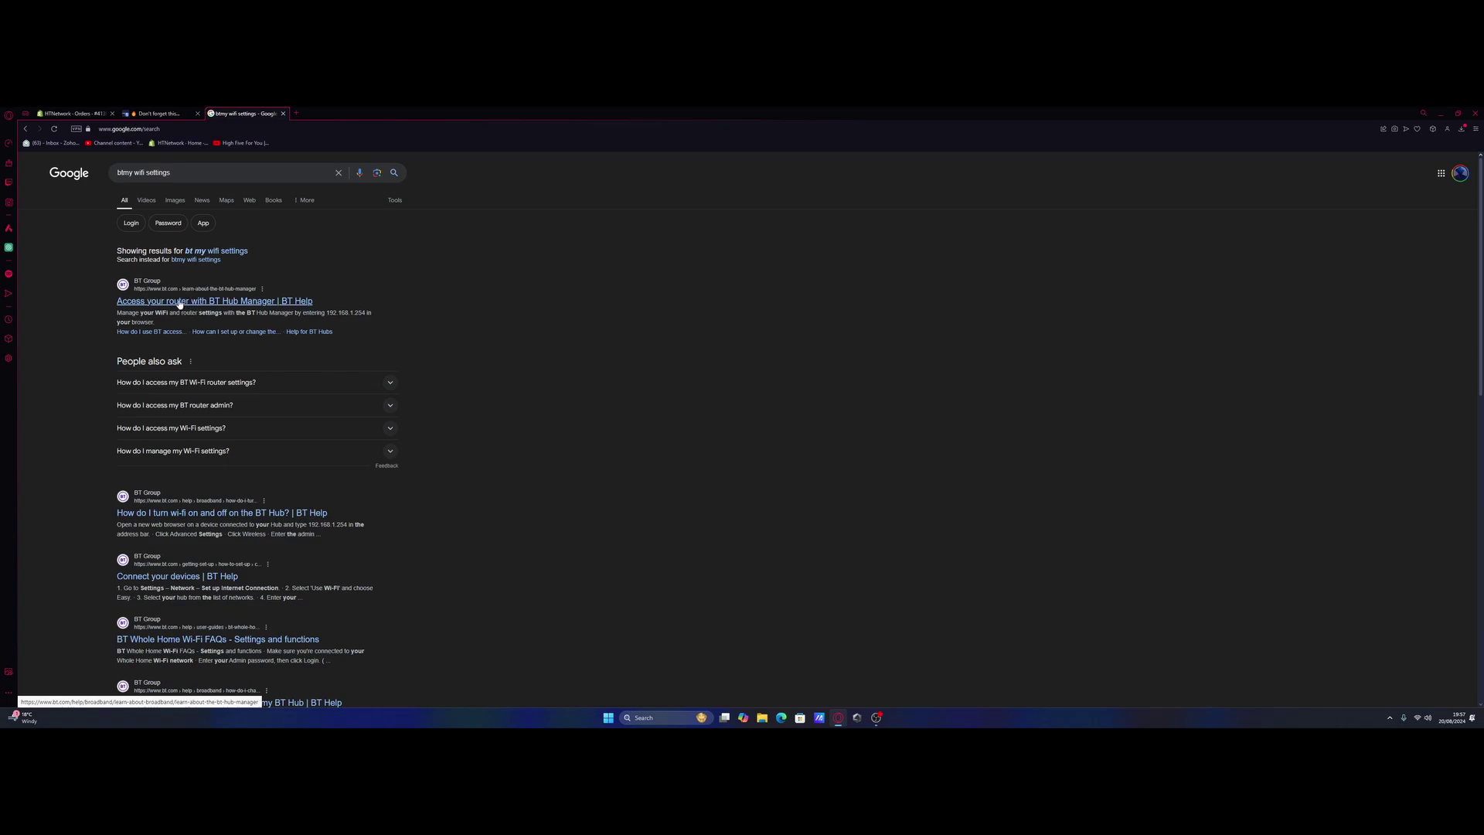
# - Open BT's Hub Manager help page, accept cookies, then load 192.168.1.254 in a new tab
pyautogui.click(182, 301)
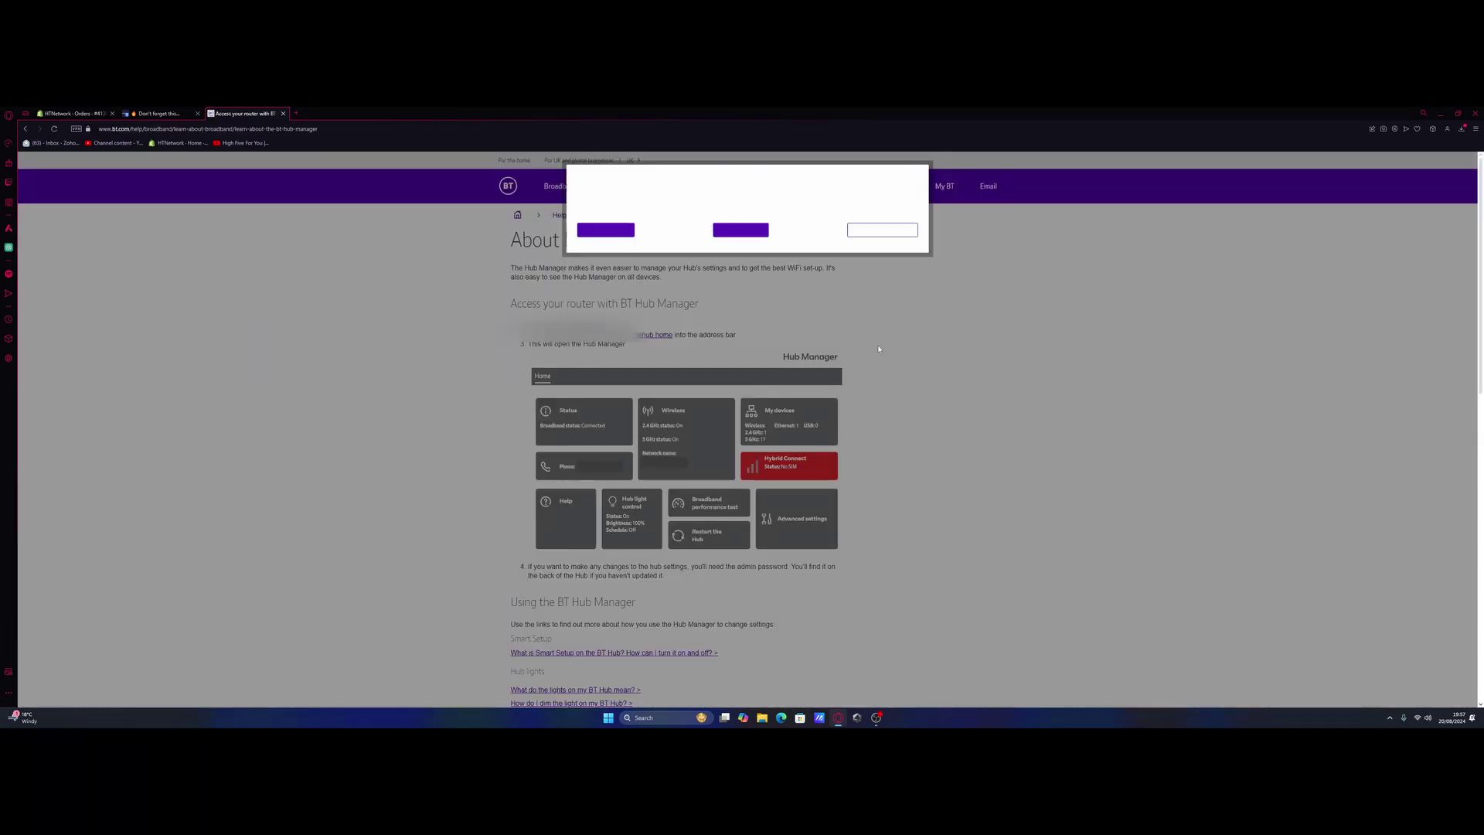
pyautogui.click(609, 231)
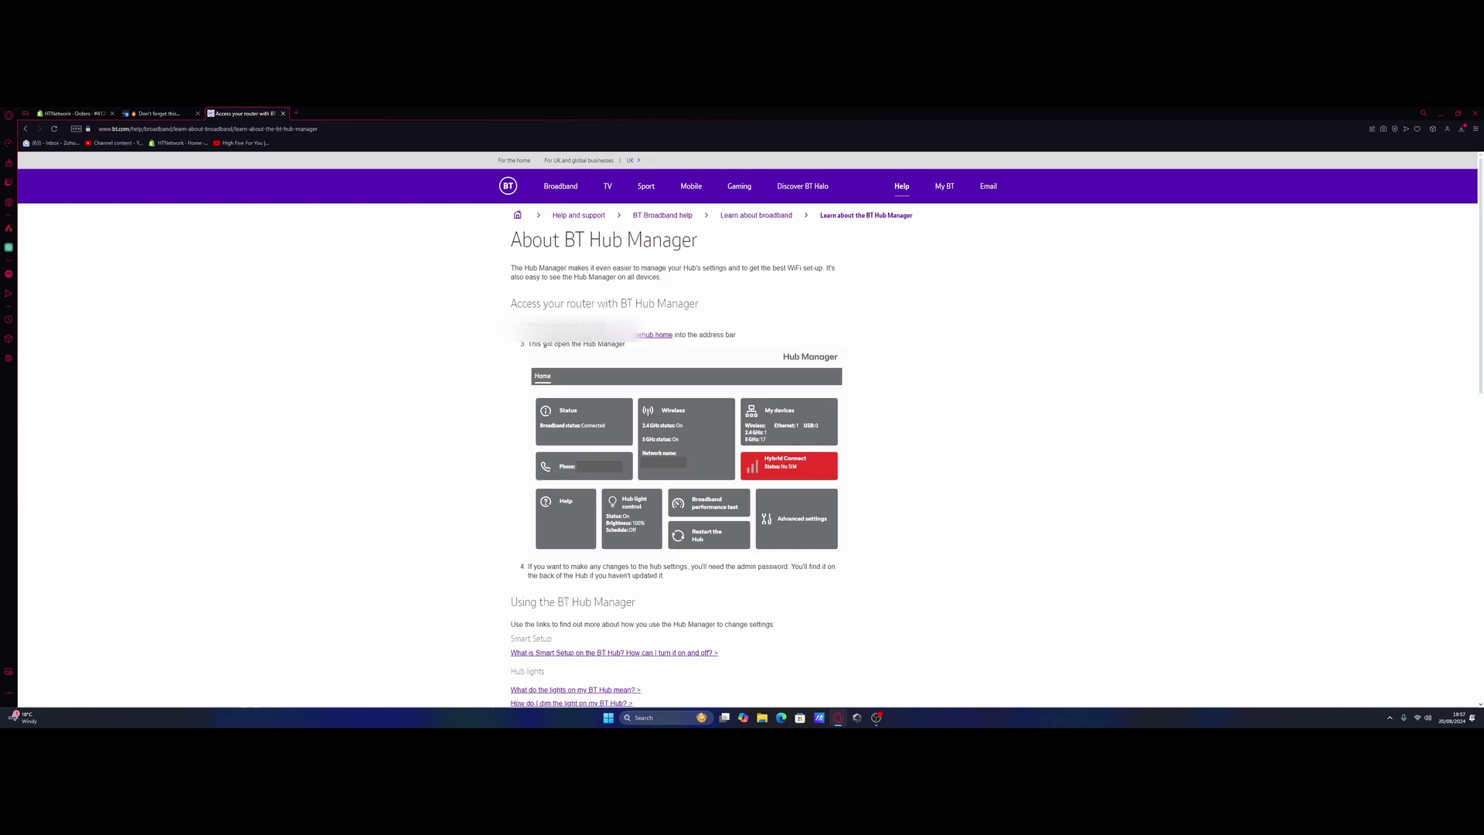
pyautogui.click(296, 114)
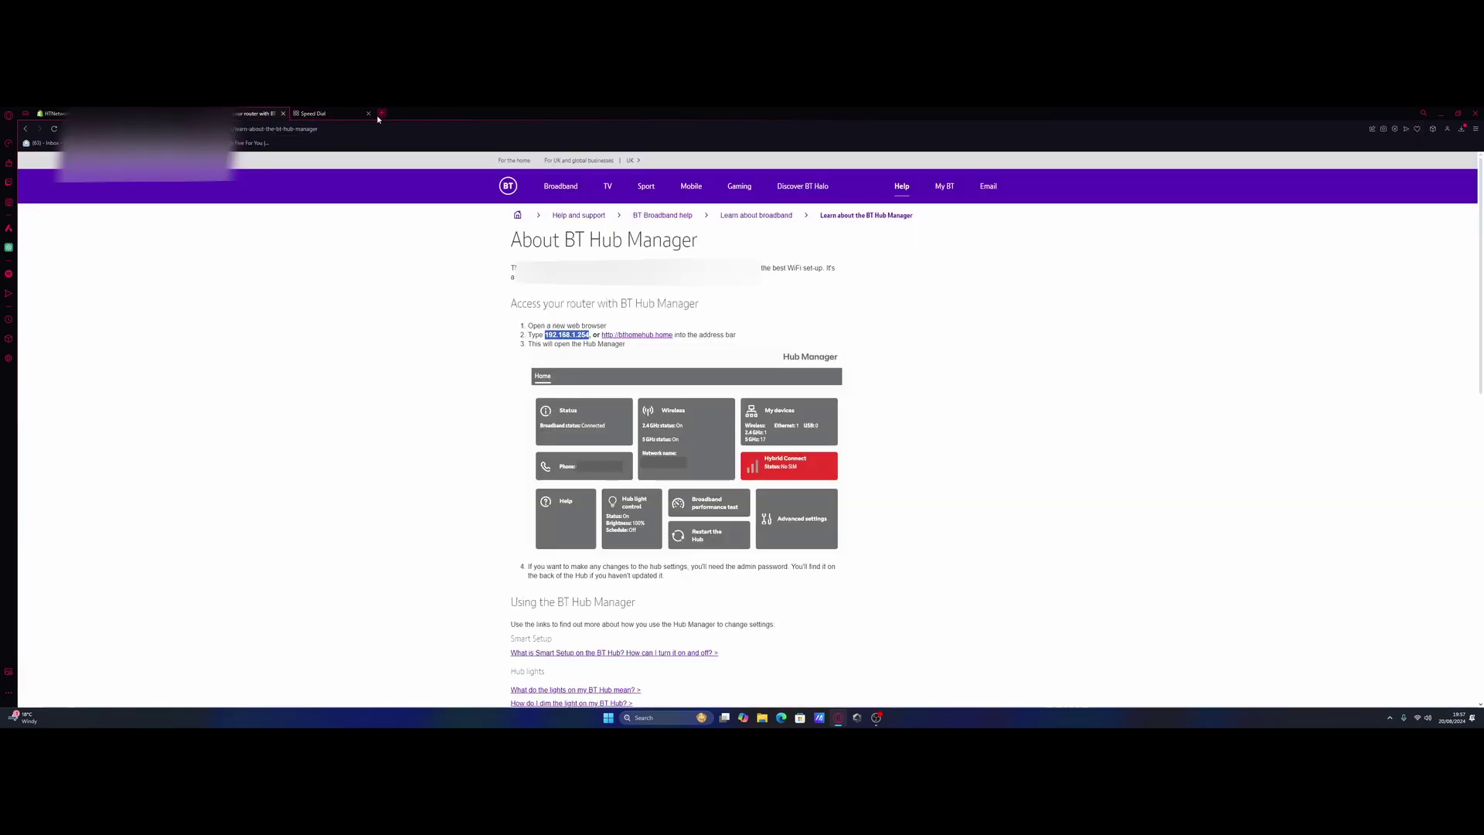
pyautogui.click(324, 113)
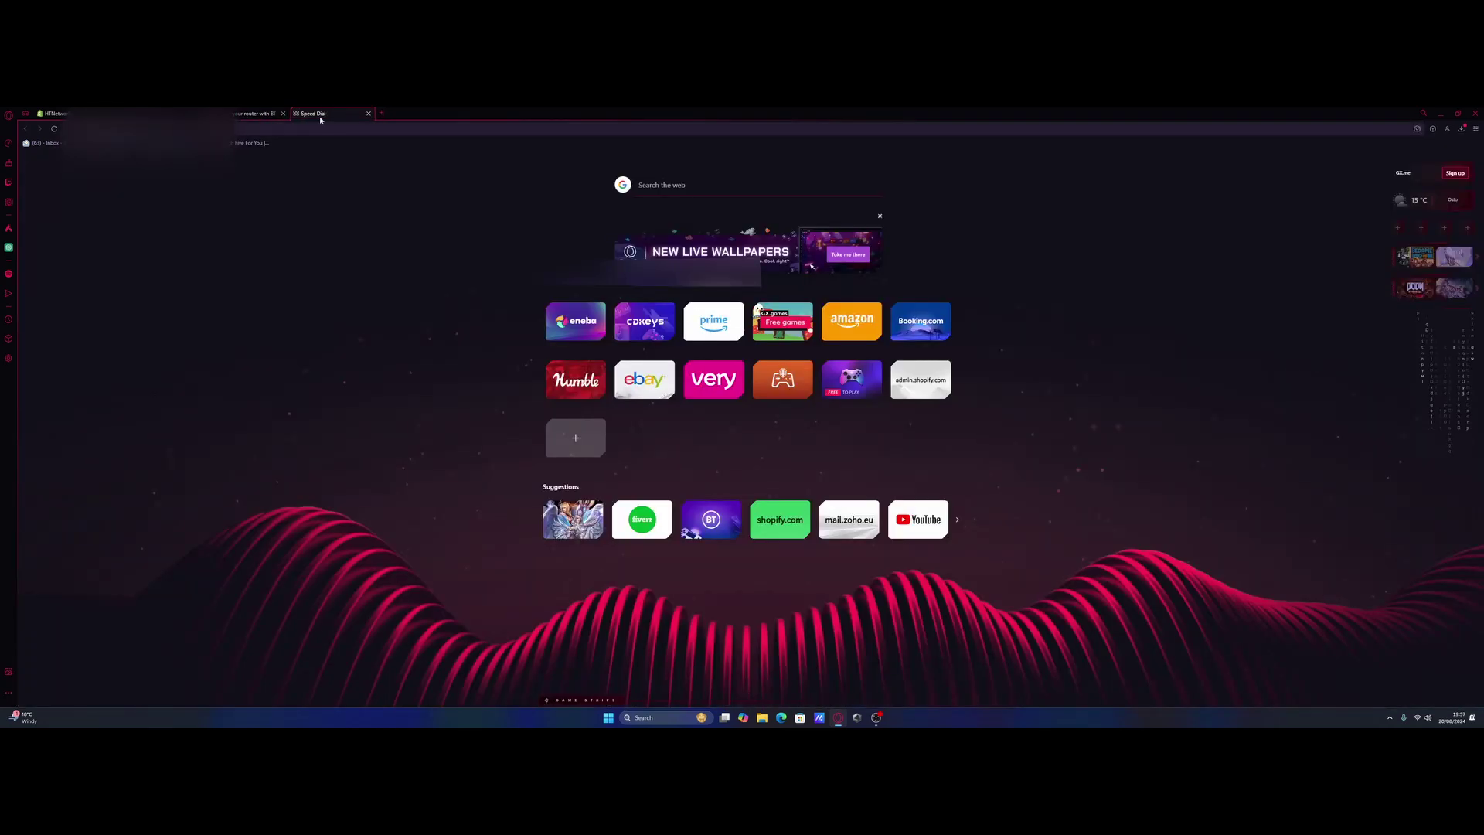
pyautogui.press('Return')
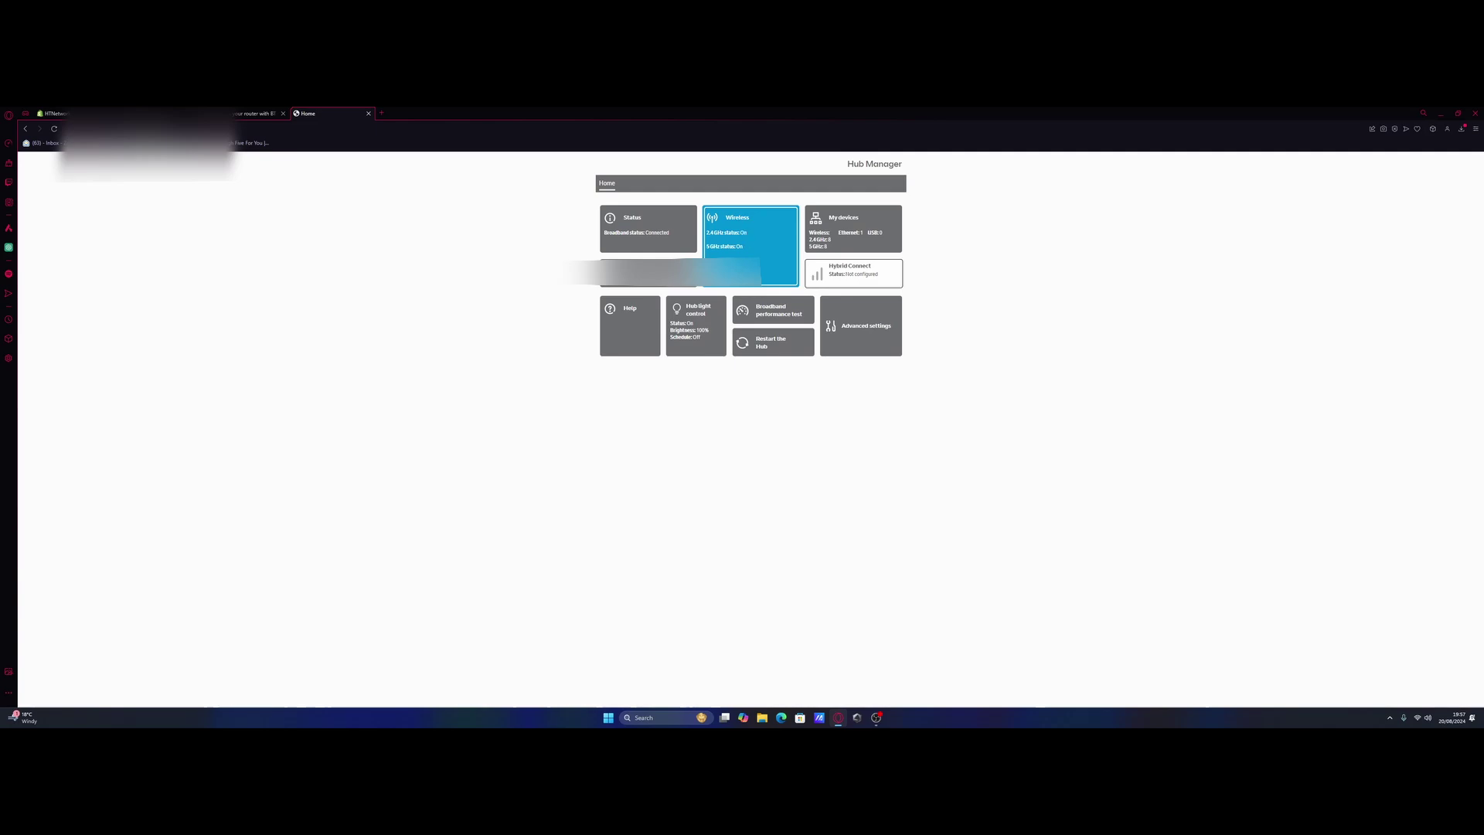
# - Switch back to the 'Server Hosting – HTNetwork' tab showing the QuickStart and GameFlex plans
pyautogui.click(161, 113)
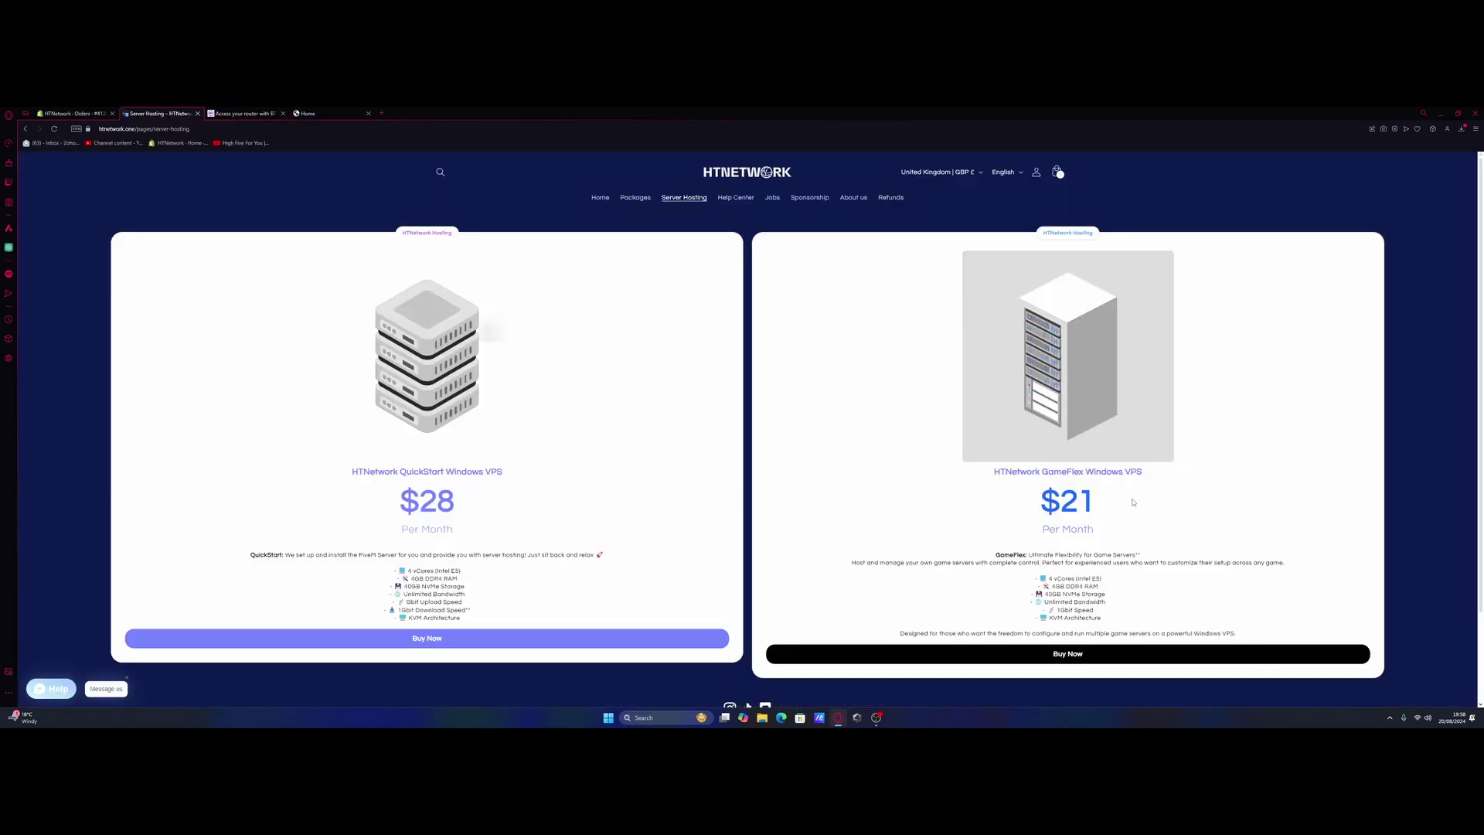